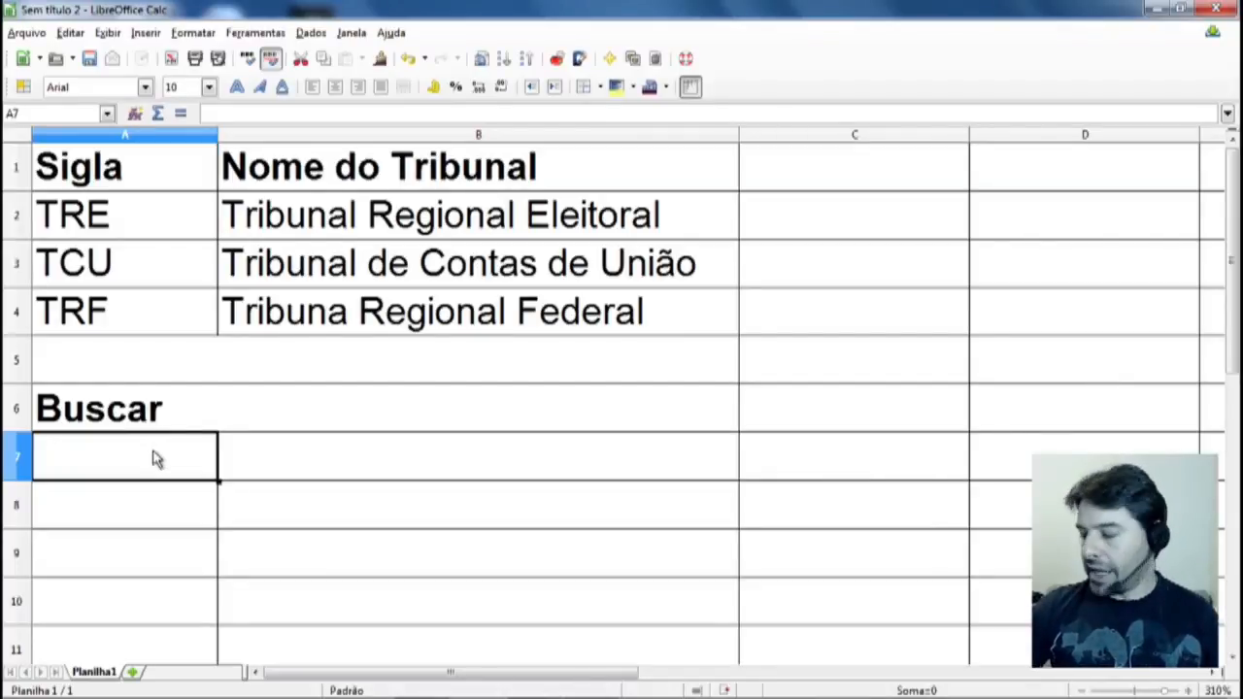
Step: Enter TRE as the search acronym in cell A7 under the Buscar heading
type("TRE")
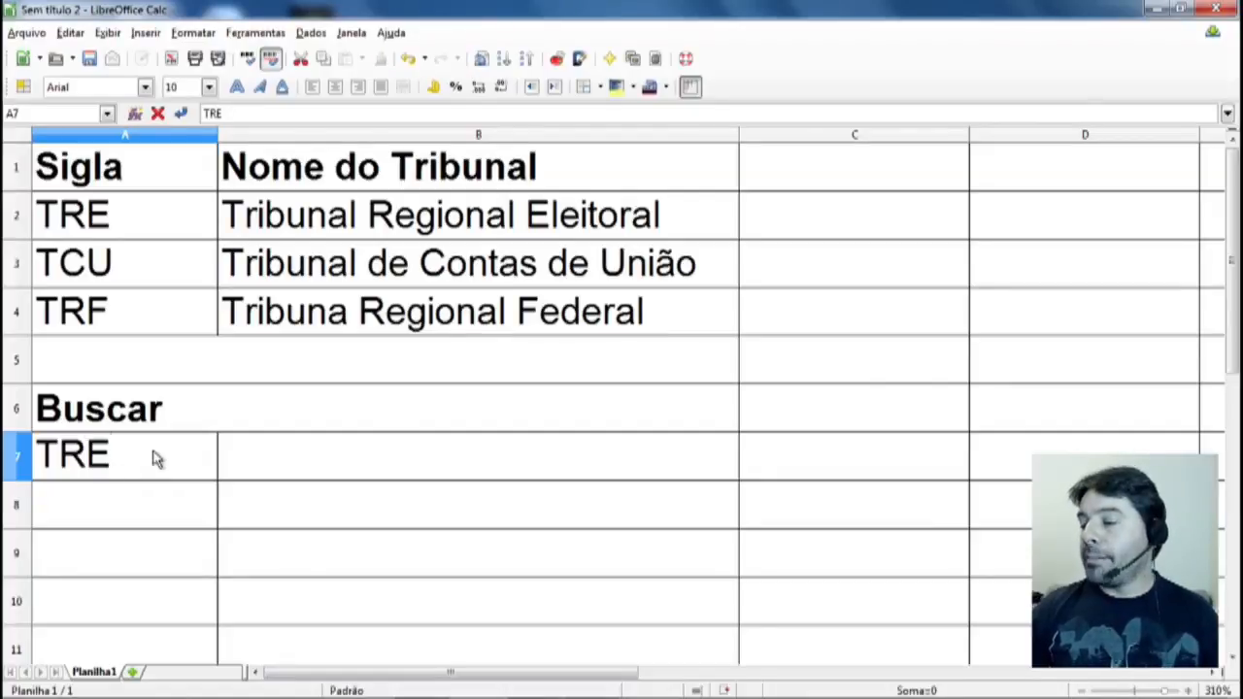
key("Tab")
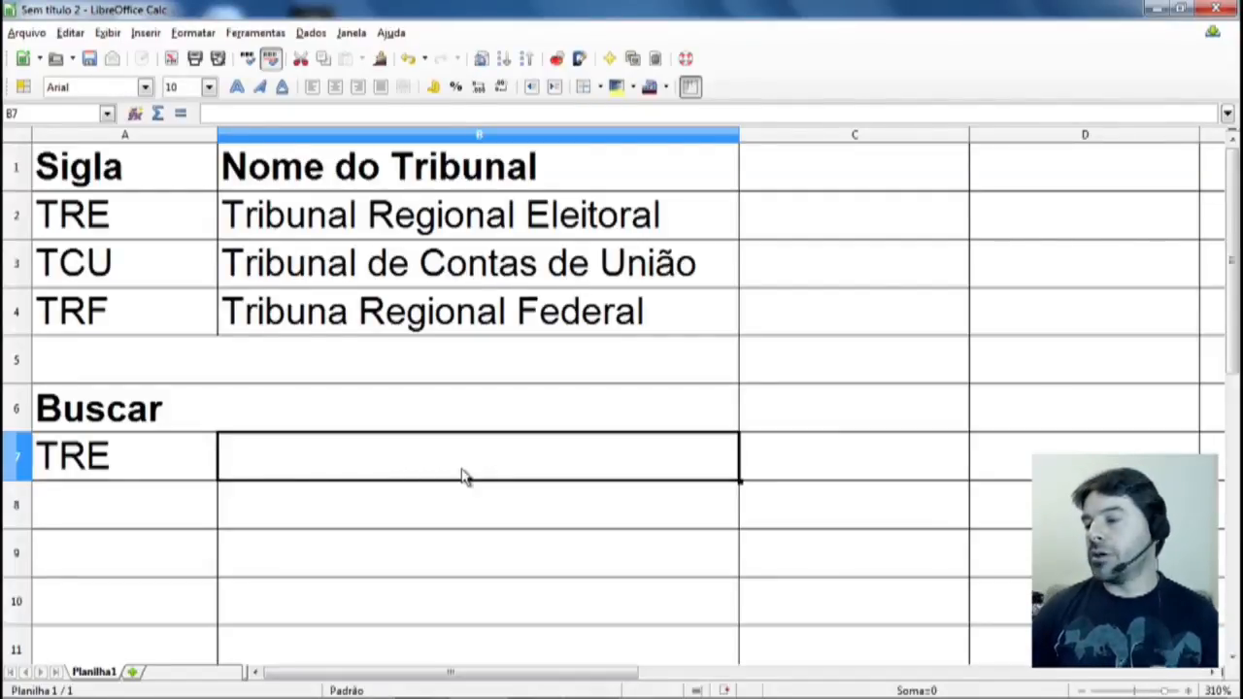
key("Left")
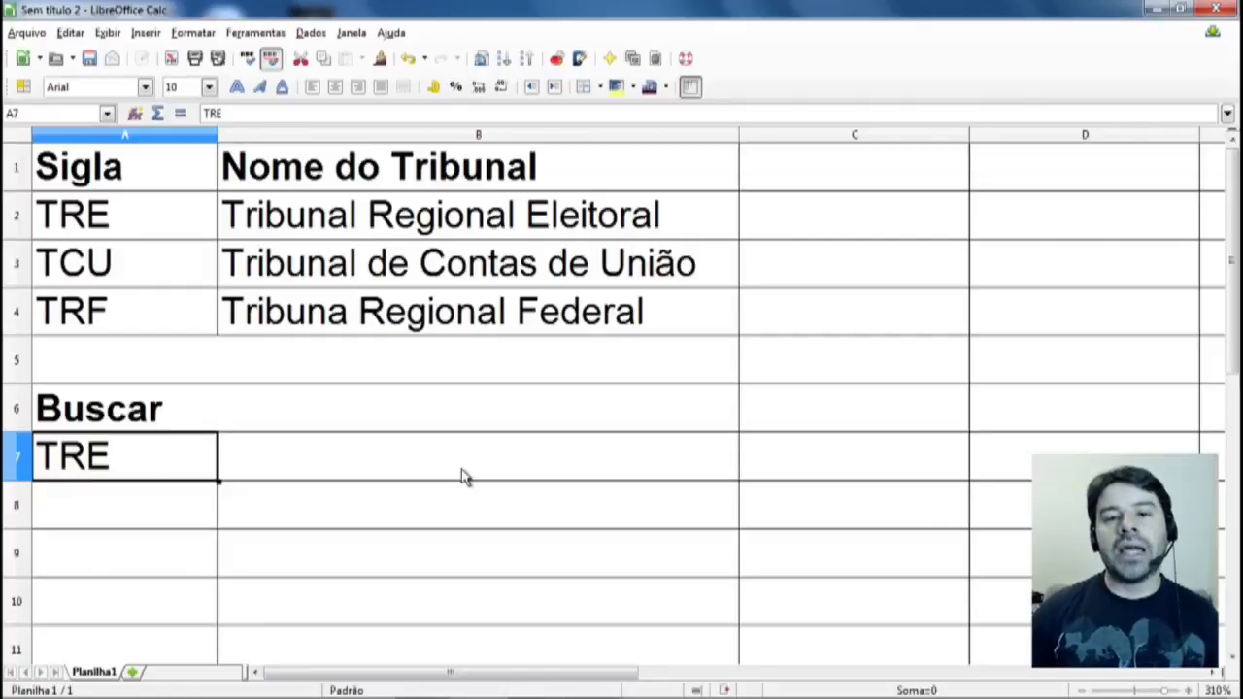
left_click(463, 476)
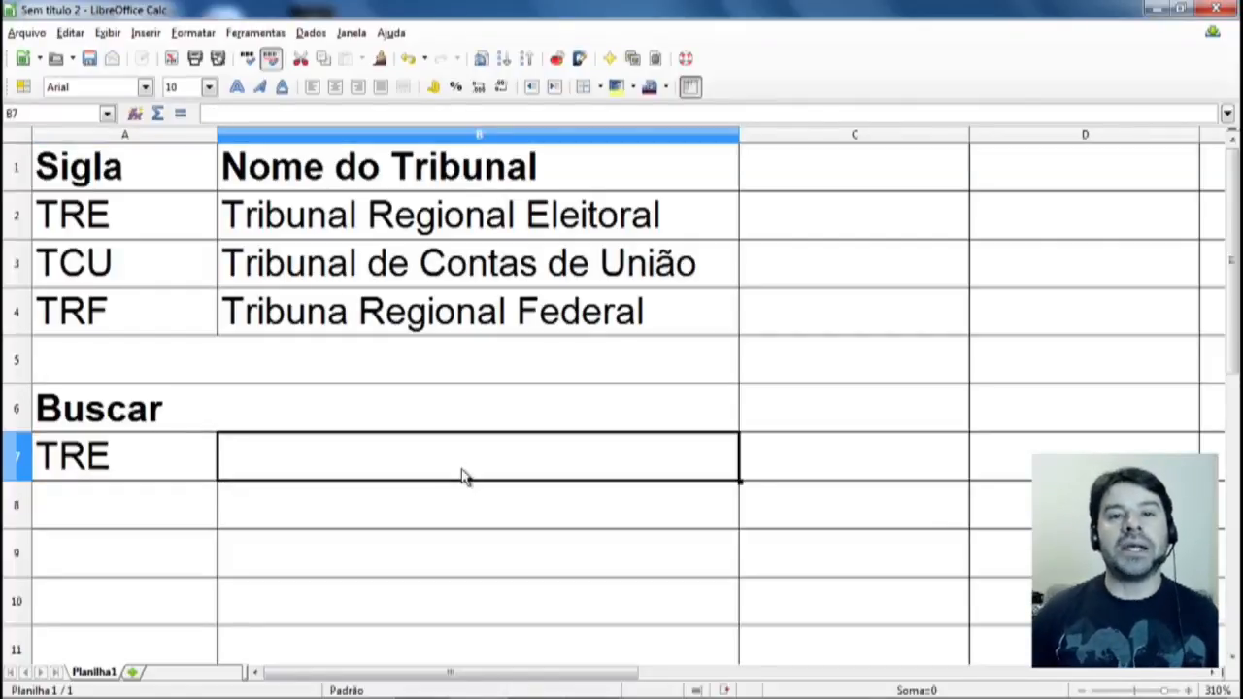
key("Left")
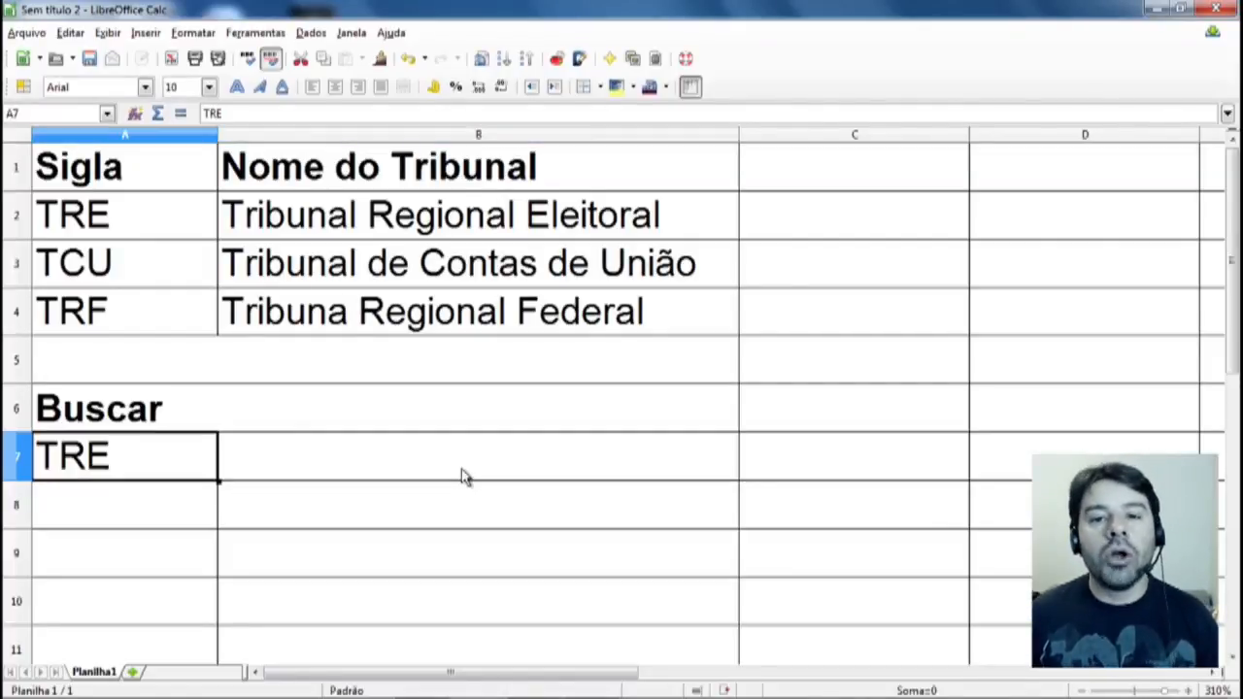
left_click(462, 476)
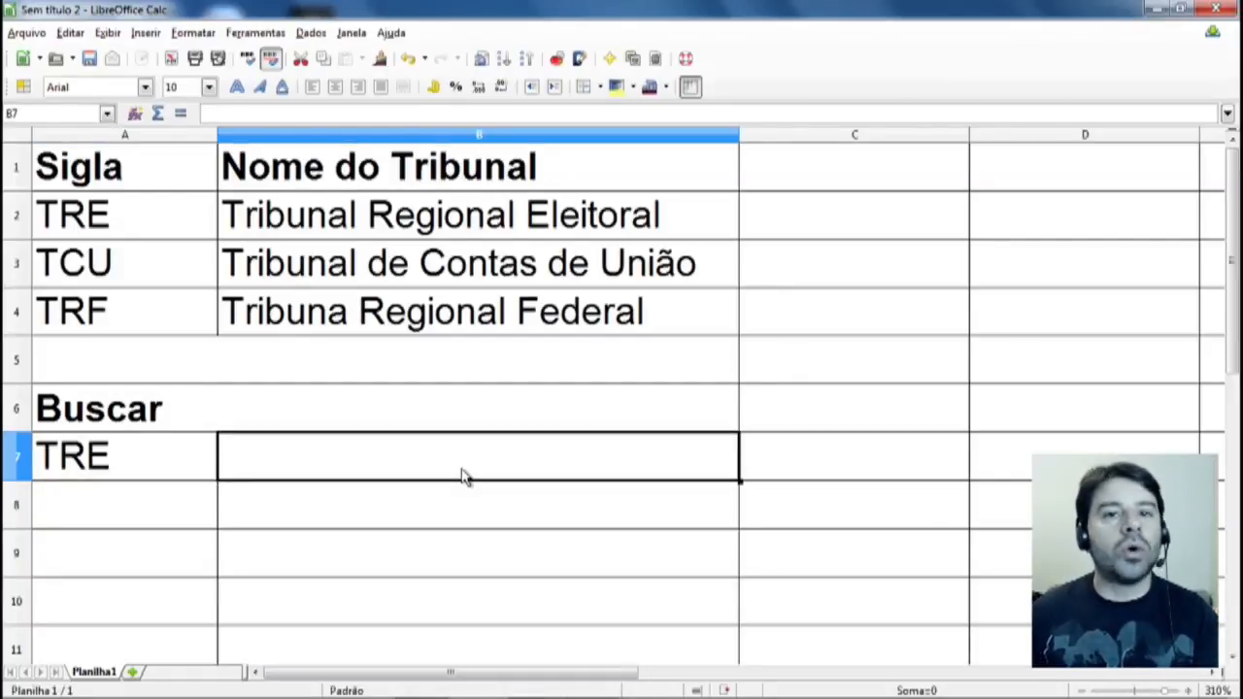
key("Left")
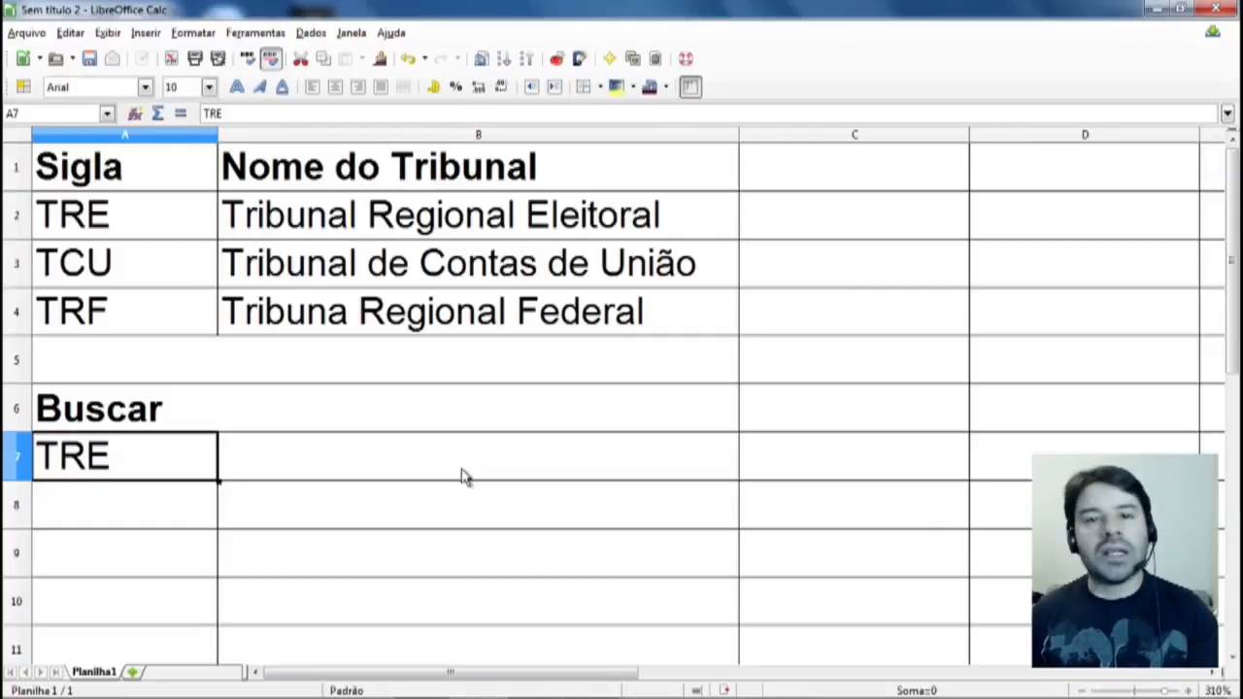
left_click(462, 476)
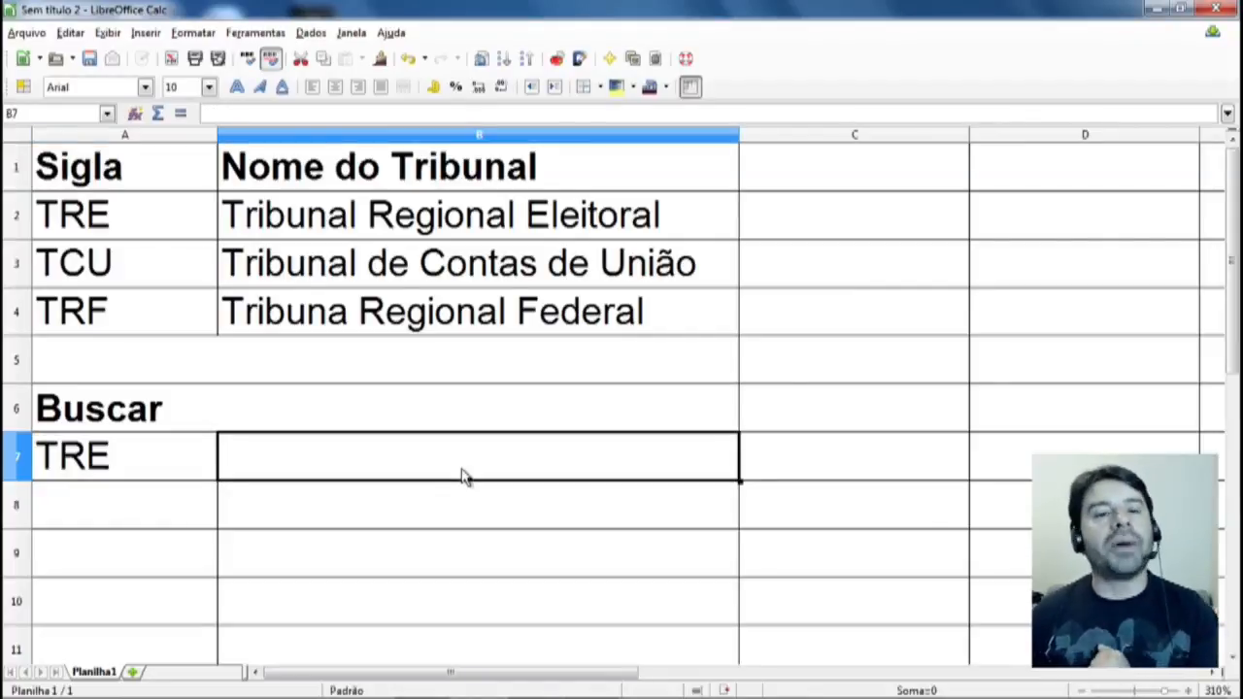
key("Left")
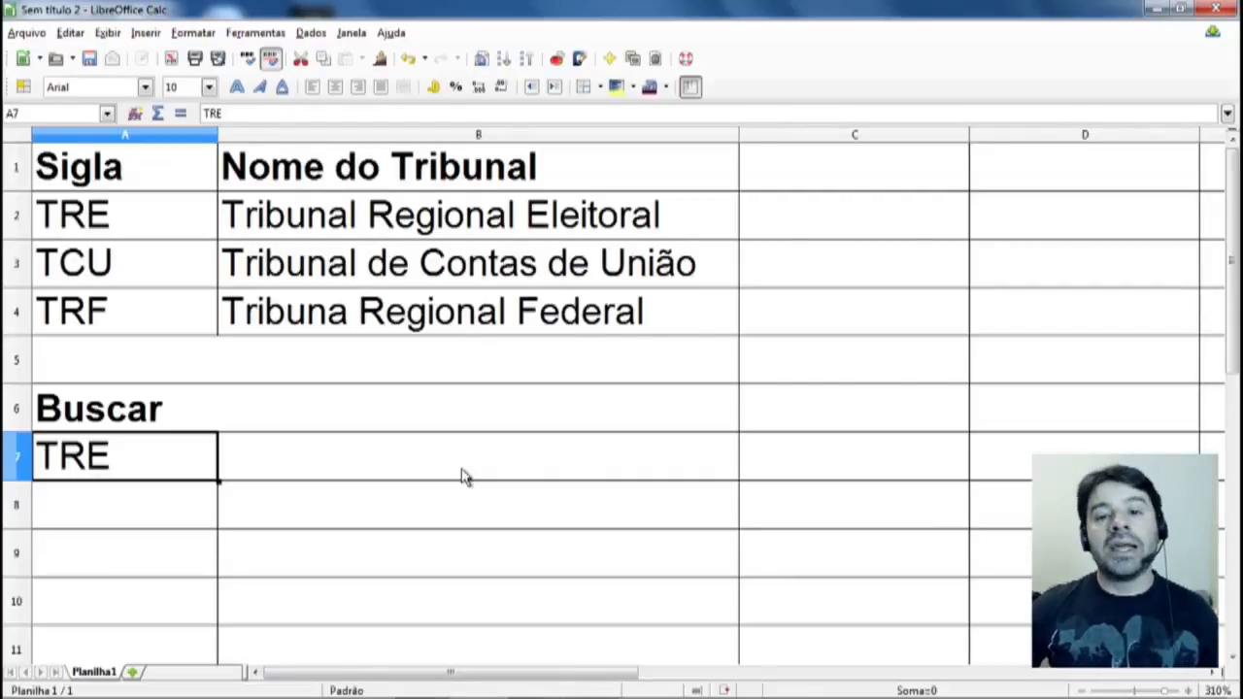
Step: Begin a PROCV formula in cell B7 with A7 as the search criterion and A2:B4 as the matrix
left_click(463, 476)
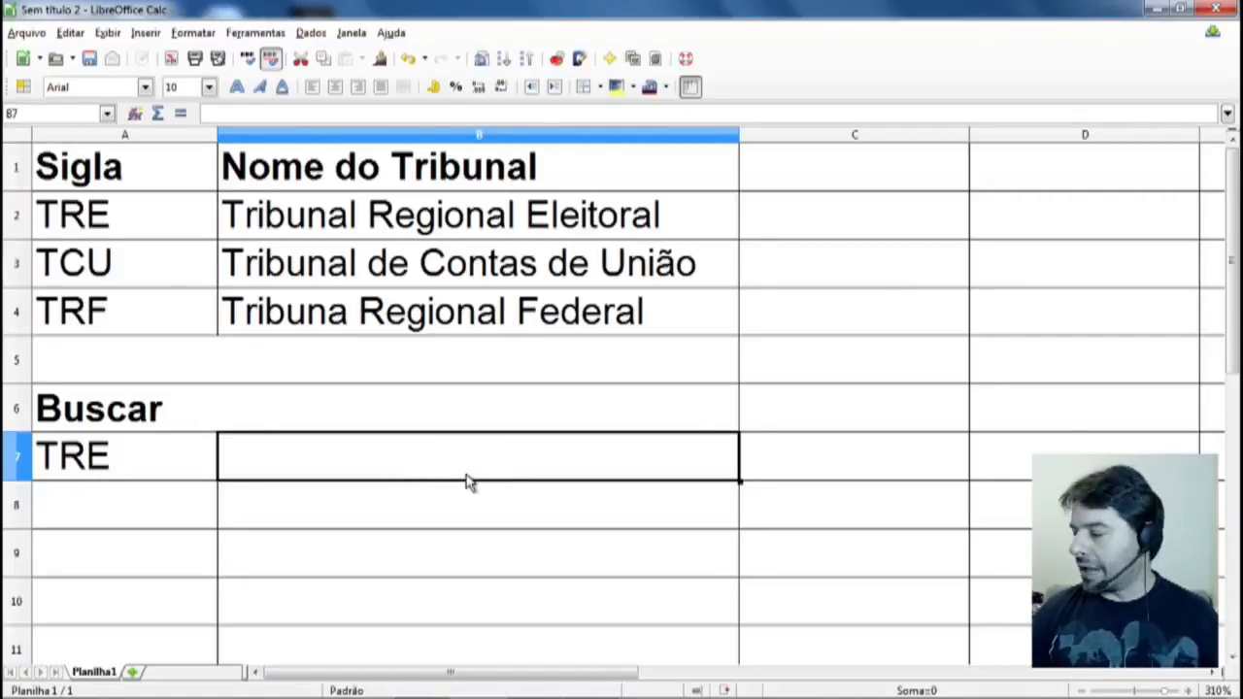
type("=")
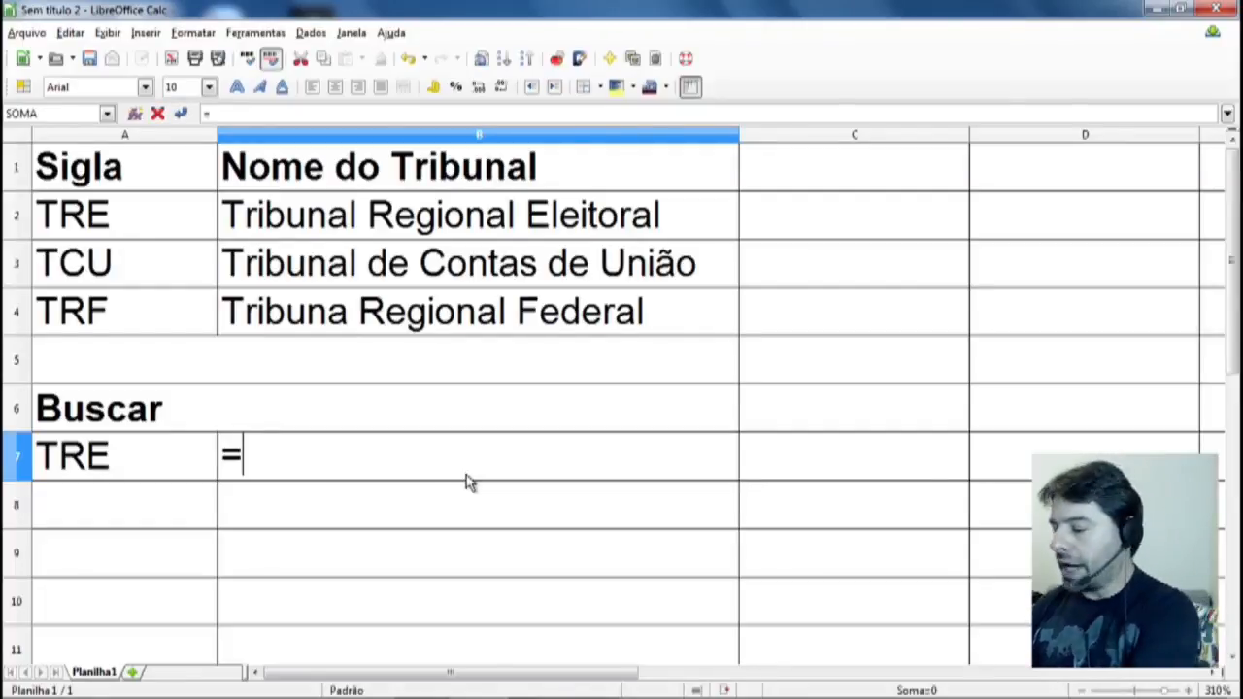
type("p")
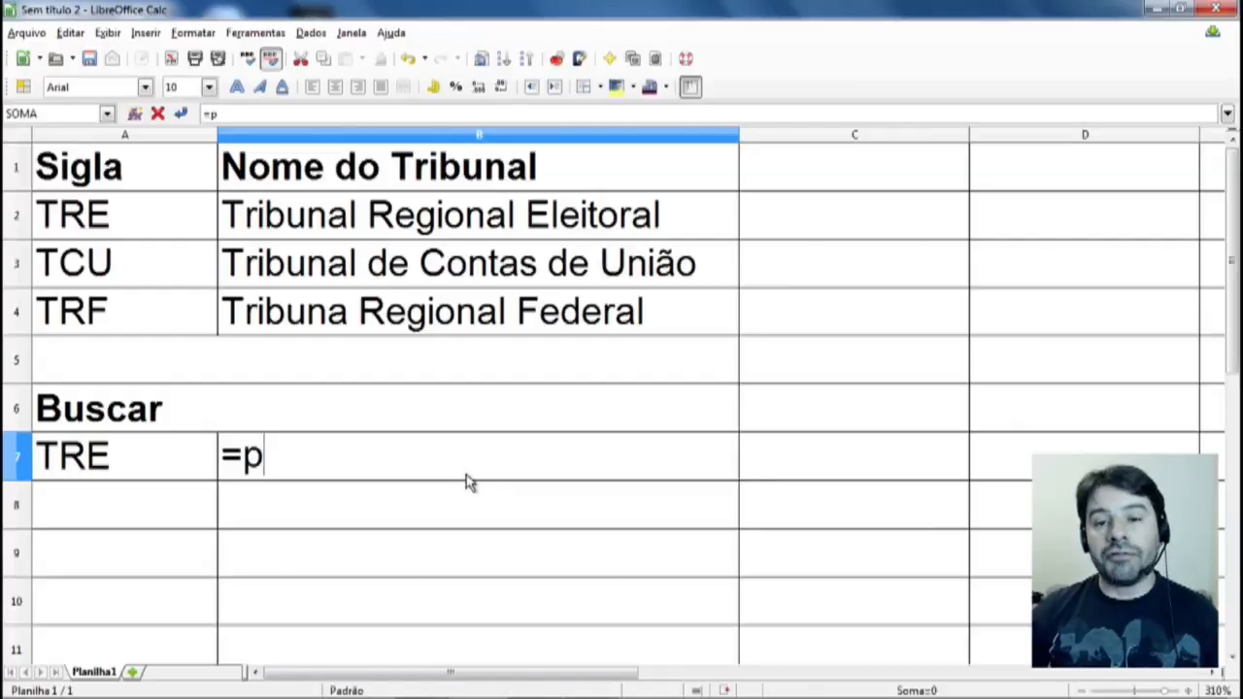
key("BackSpace")
type("PROCV")
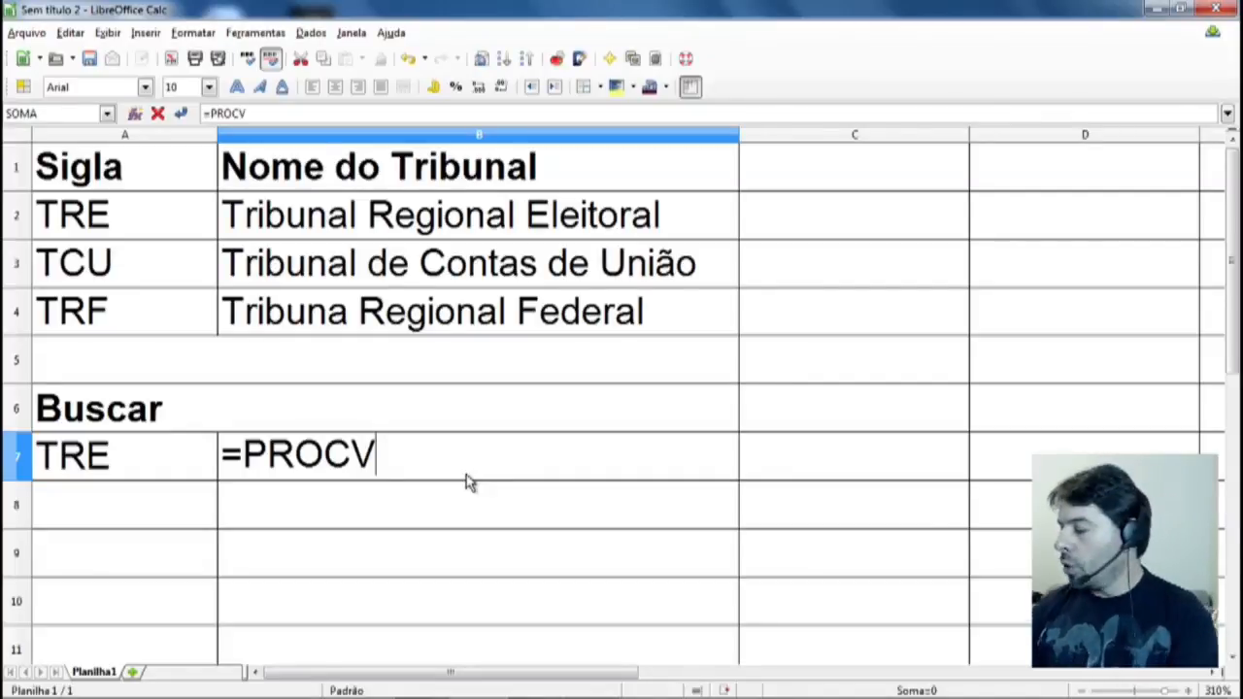
type("(")
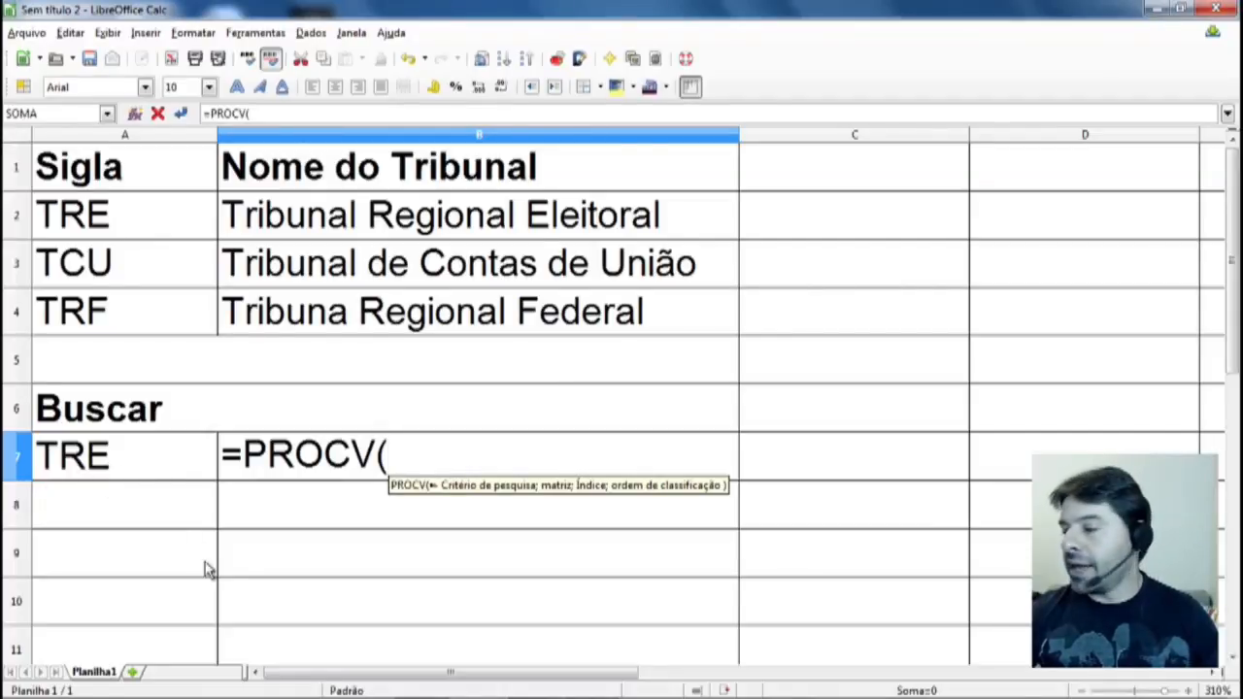
type("A7;")
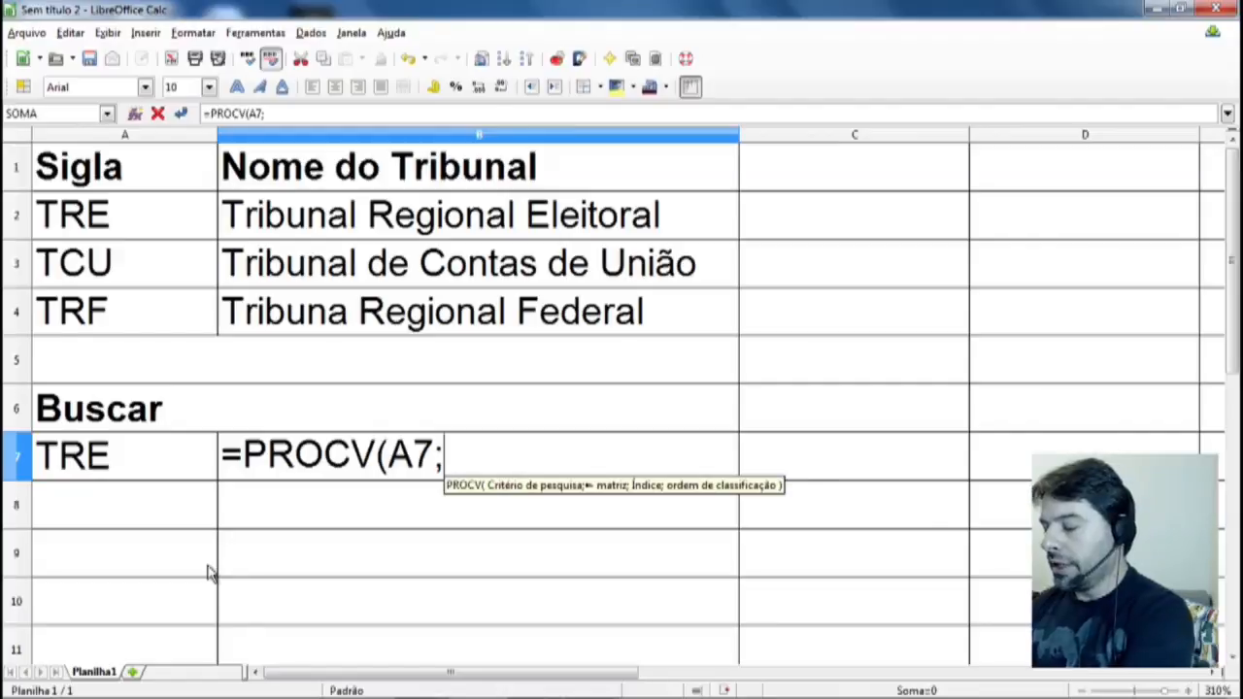
type("A2:")
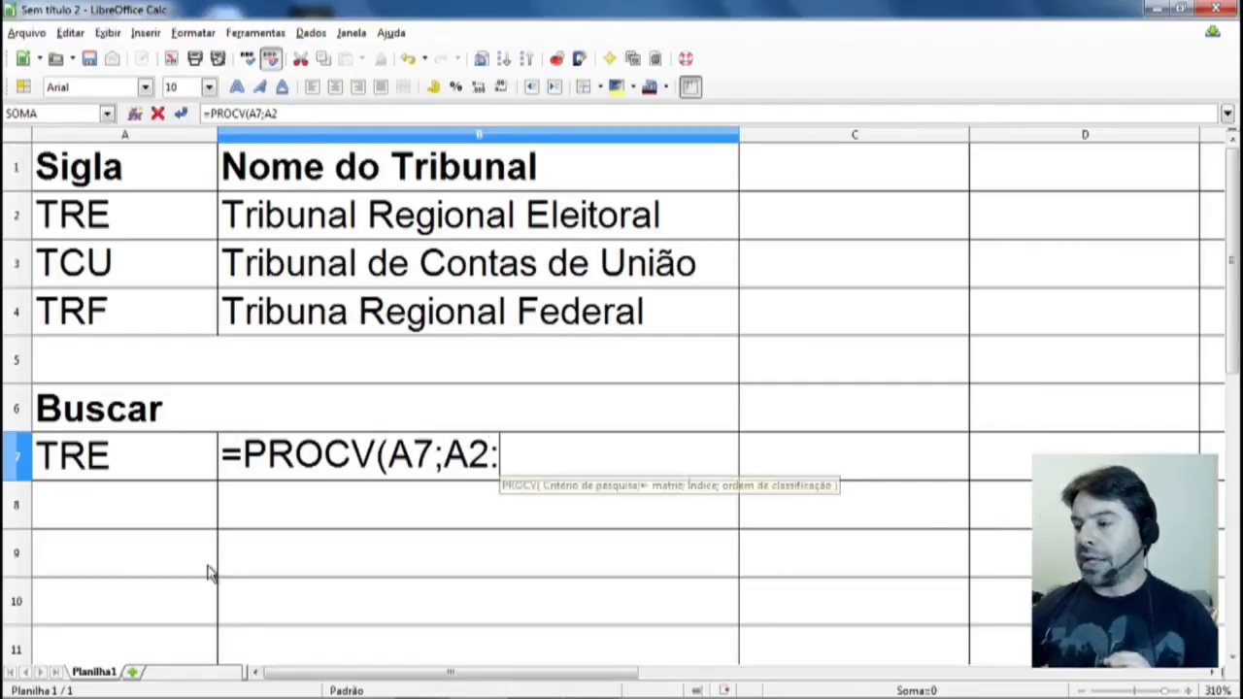
type("B4;")
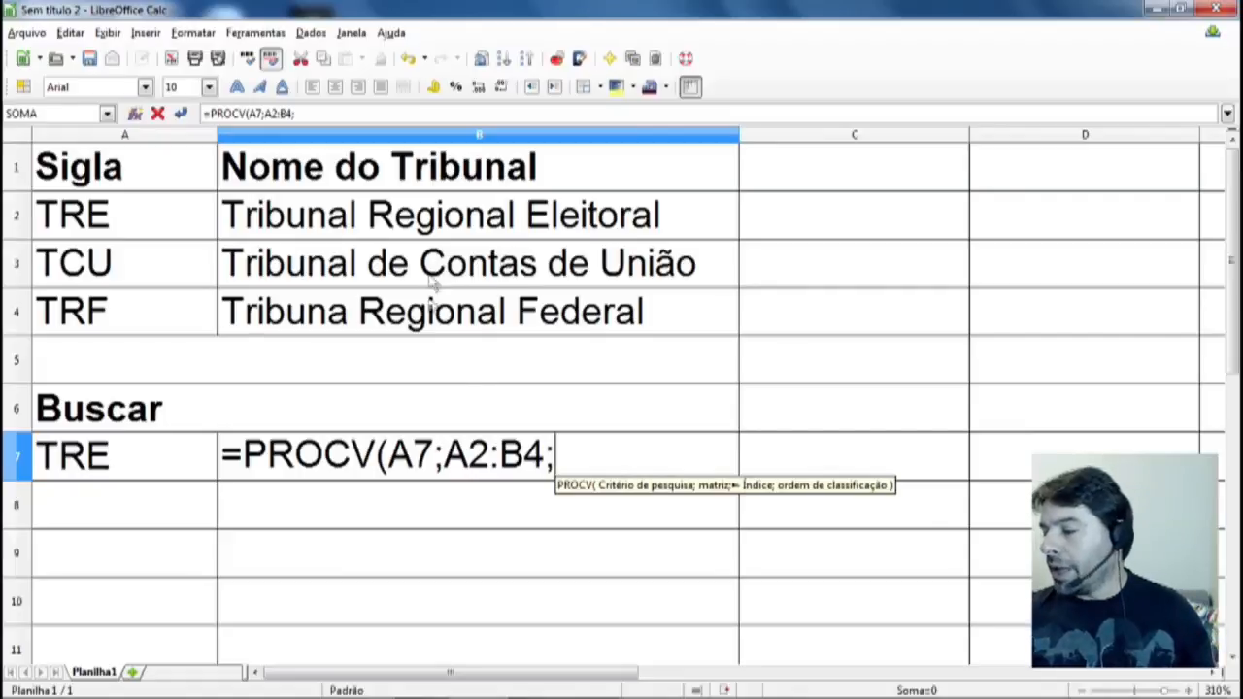
left_click_drag(444, 454, 563, 455)
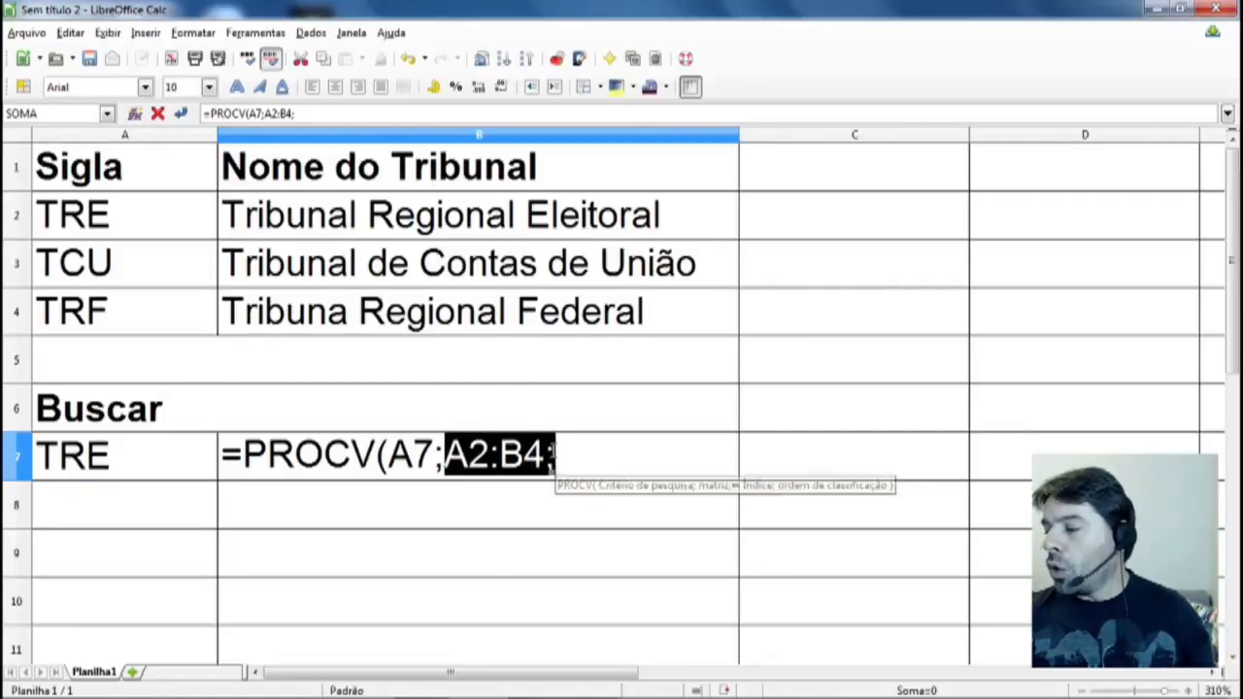
left_click(563, 454)
left_click_drag(444, 454, 575, 452)
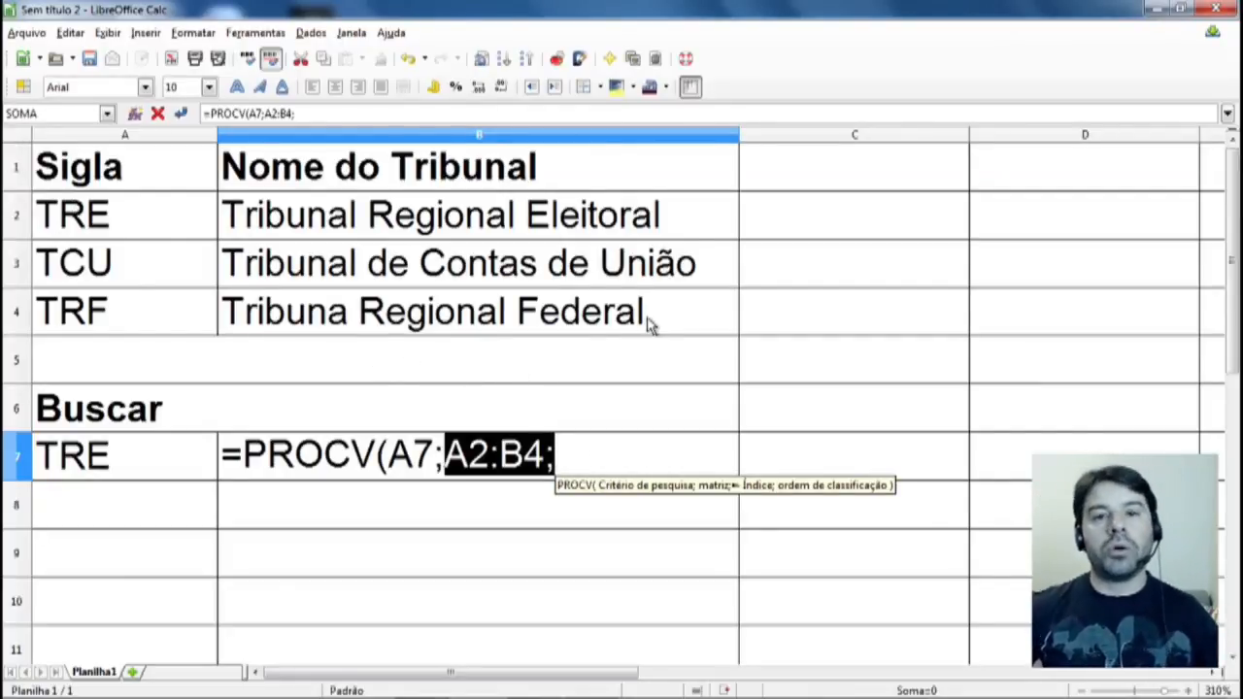
Step: Add 2 as the column index after the matrix argument and close the PROCV formula's parenthesis
left_click(562, 455)
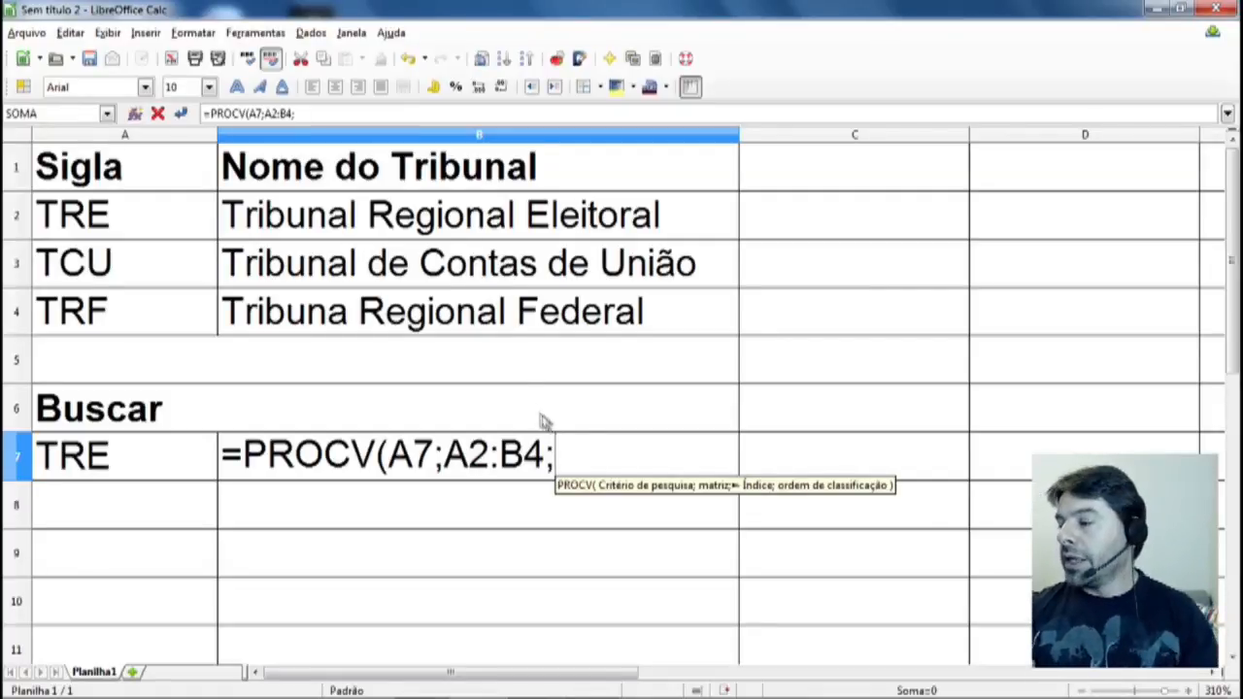
type("2")
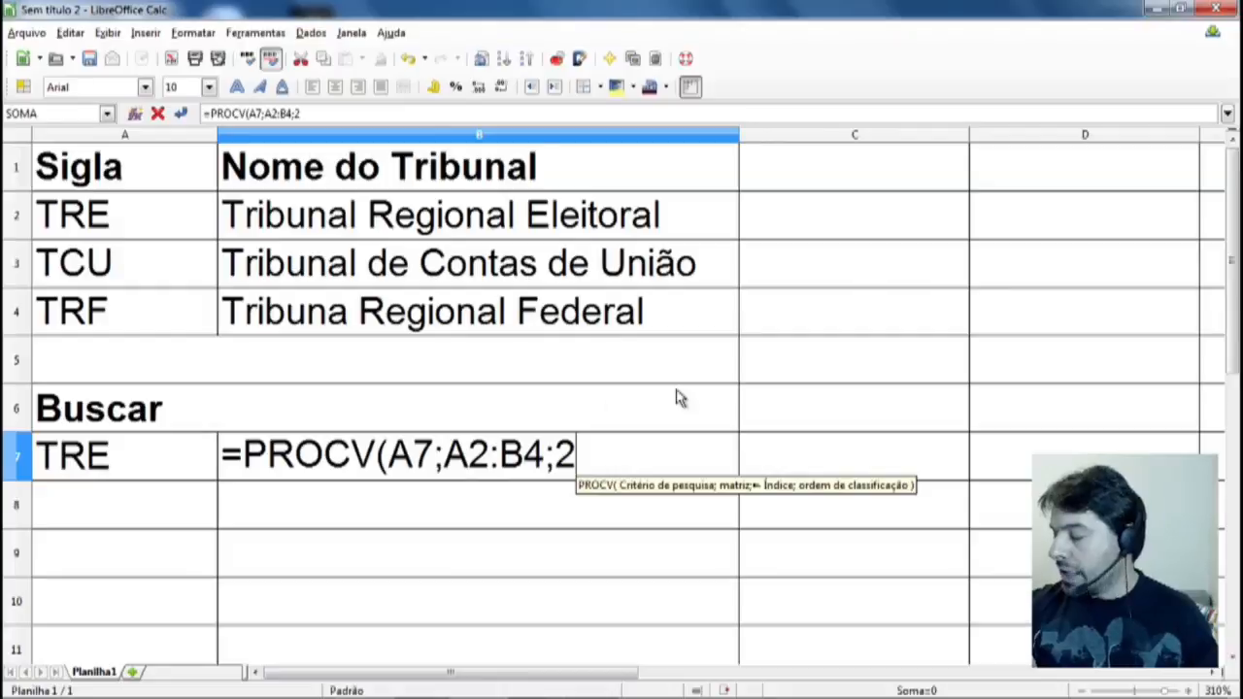
type(")")
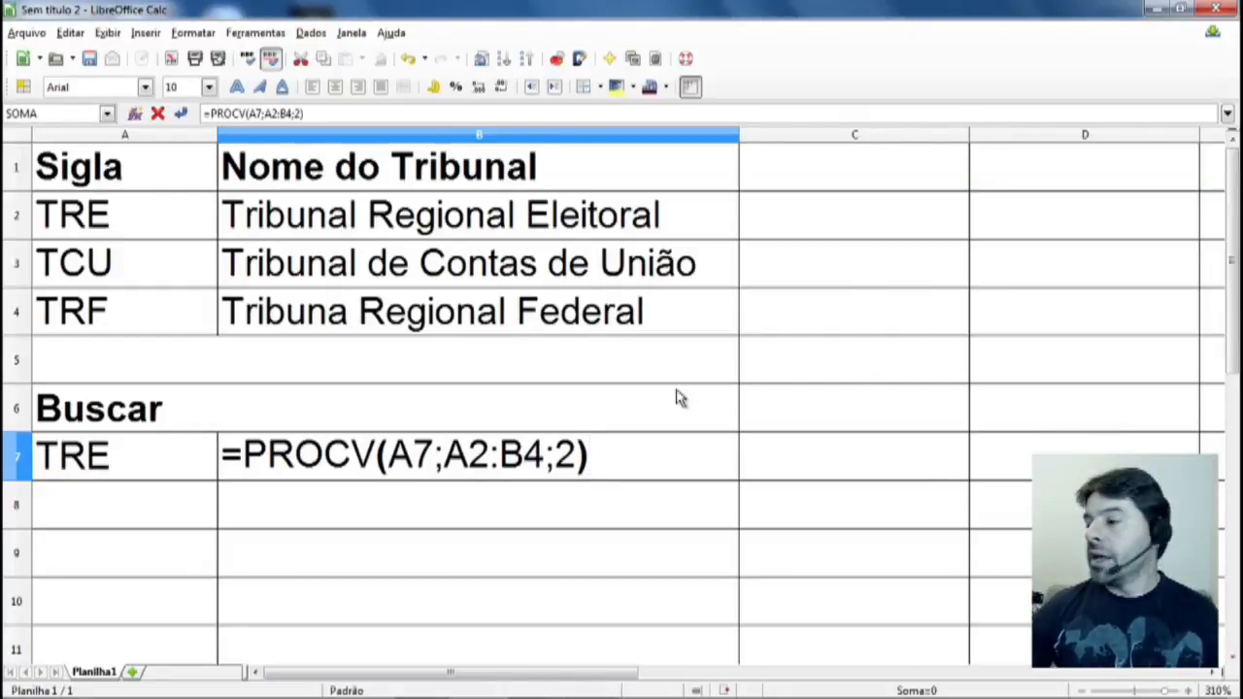
Step: Review the PROCV formula's arguments by highlighting the search criterion A7, the matrix A2:B4 and the index 2
double_click(560, 454)
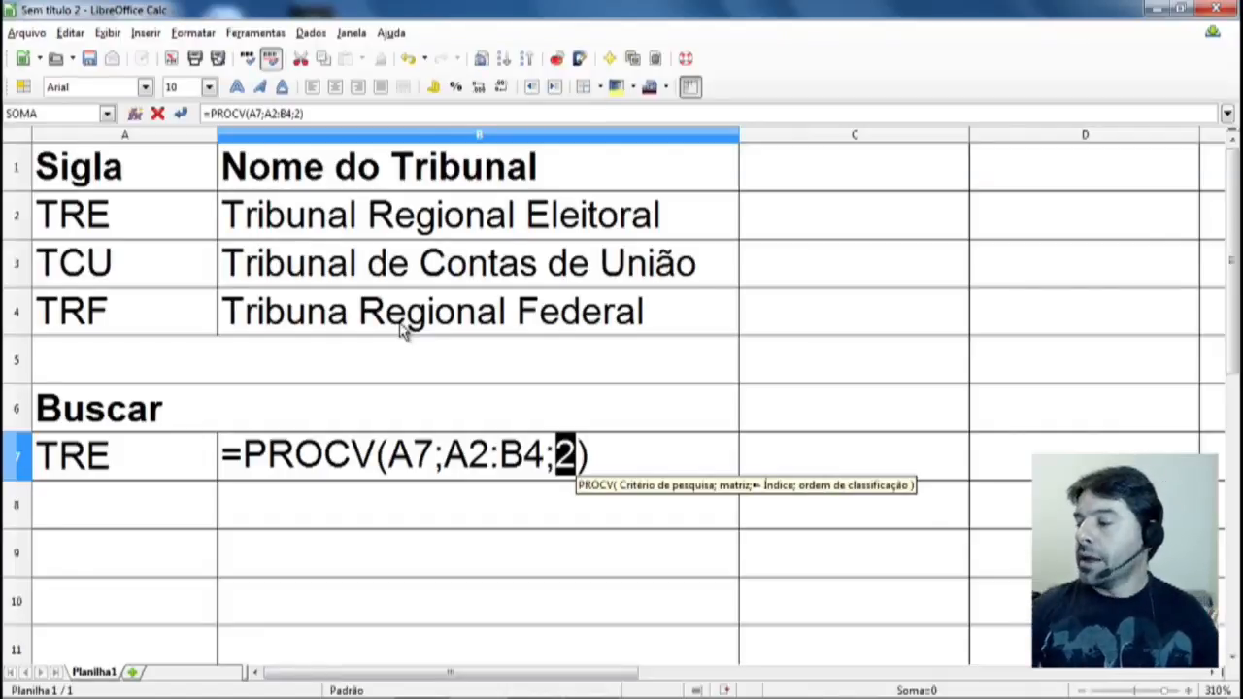
left_click(596, 457)
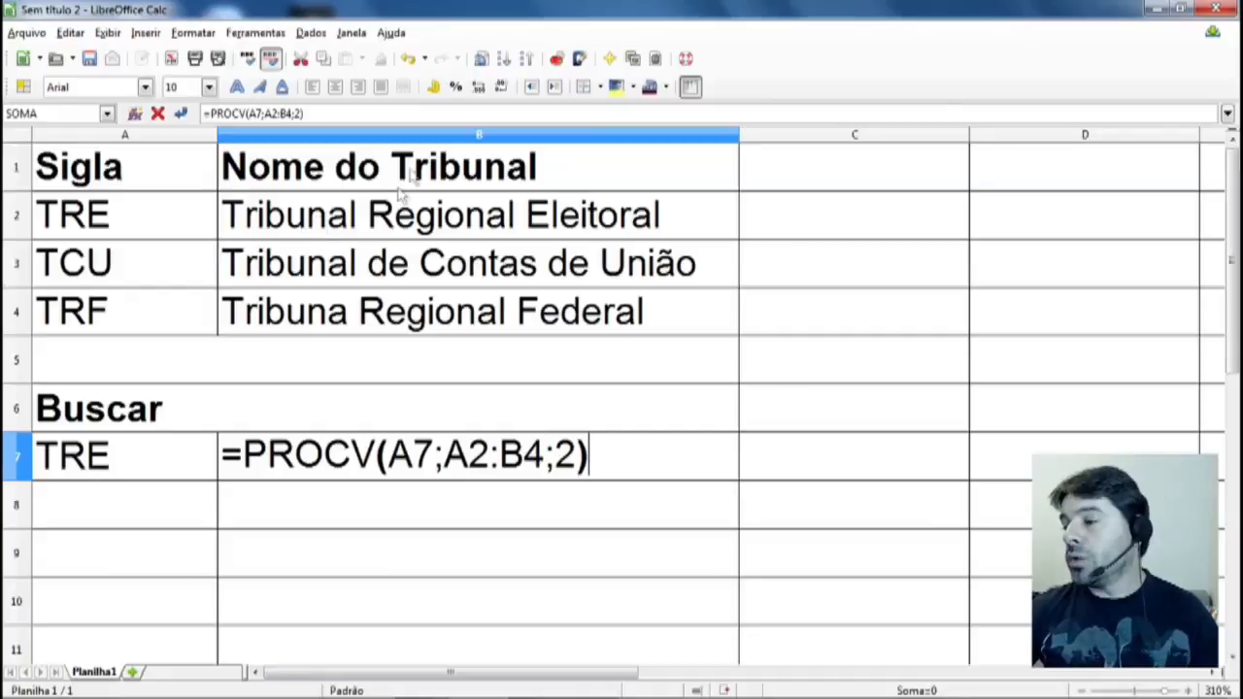
left_click_drag(446, 454, 563, 458)
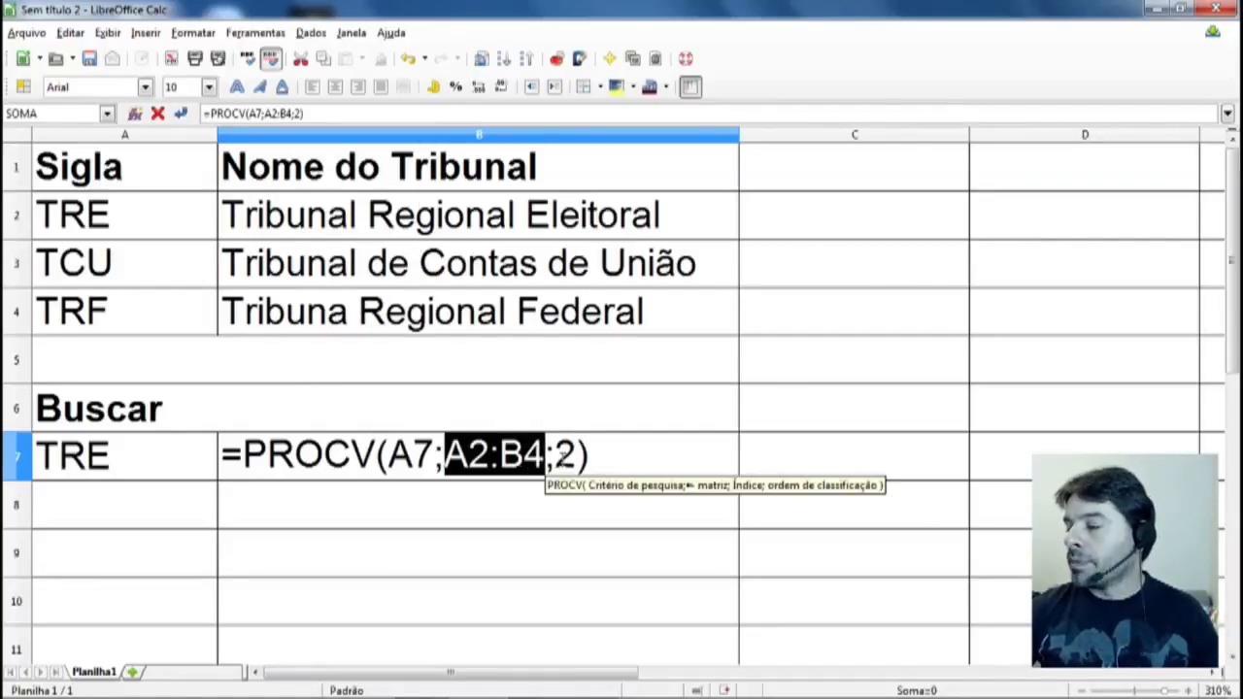
left_click(603, 443)
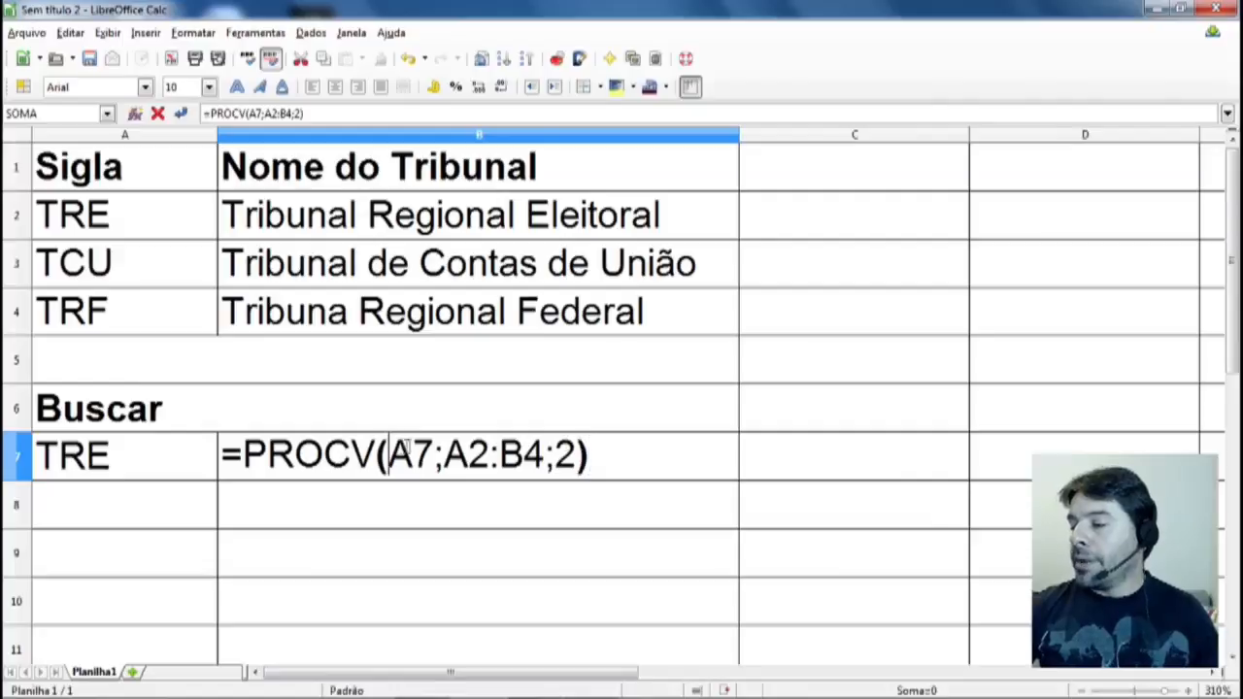
left_click_drag(389, 453, 433, 455)
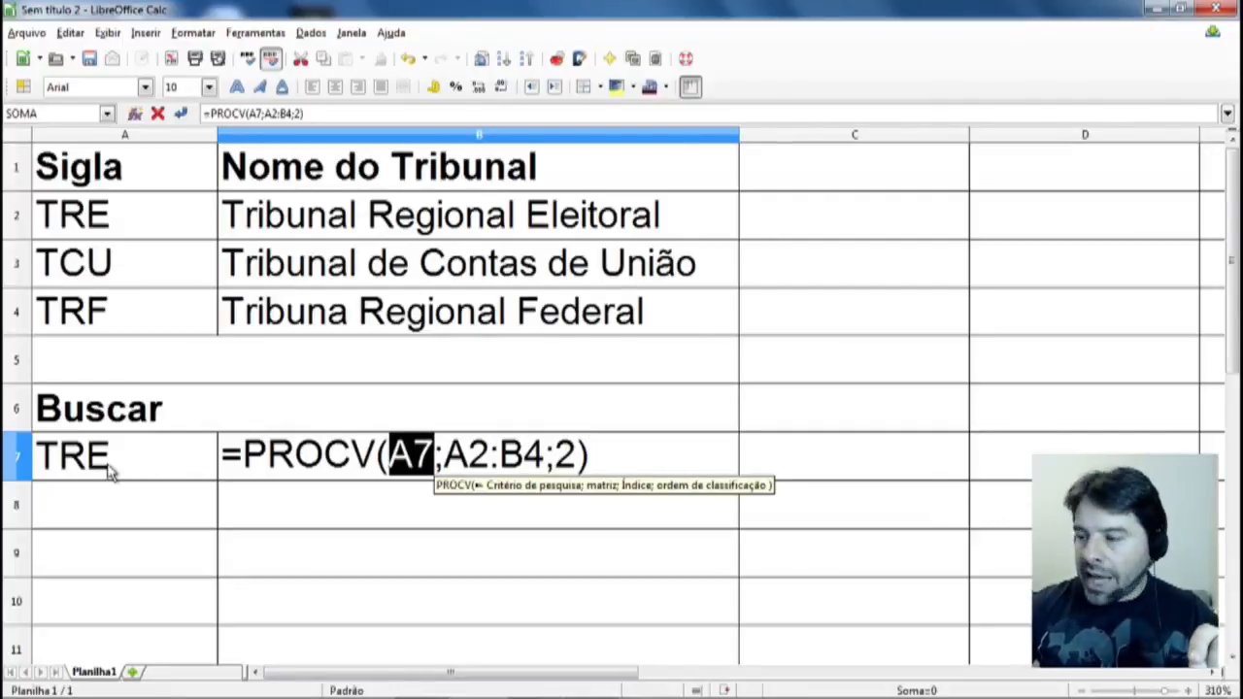
left_click_drag(445, 455, 545, 454)
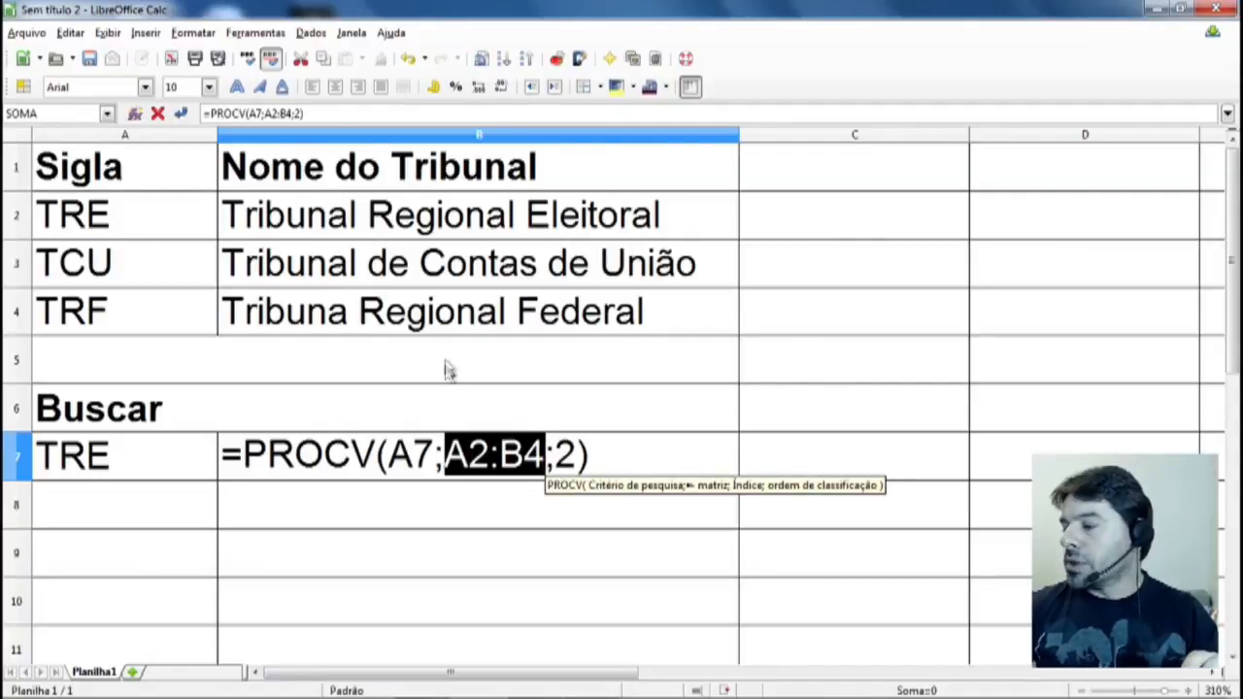
double_click(565, 454)
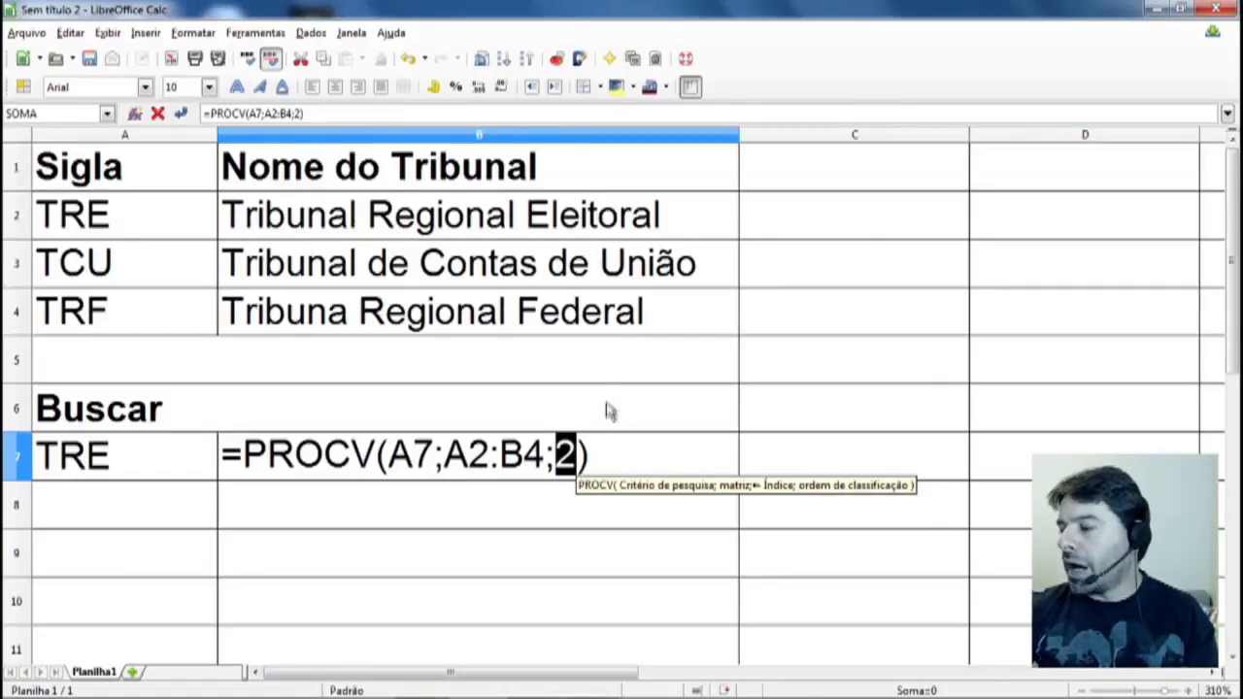
Step: Confirm the PROCV formula in cell B7 and select that cell again
left_click(613, 458)
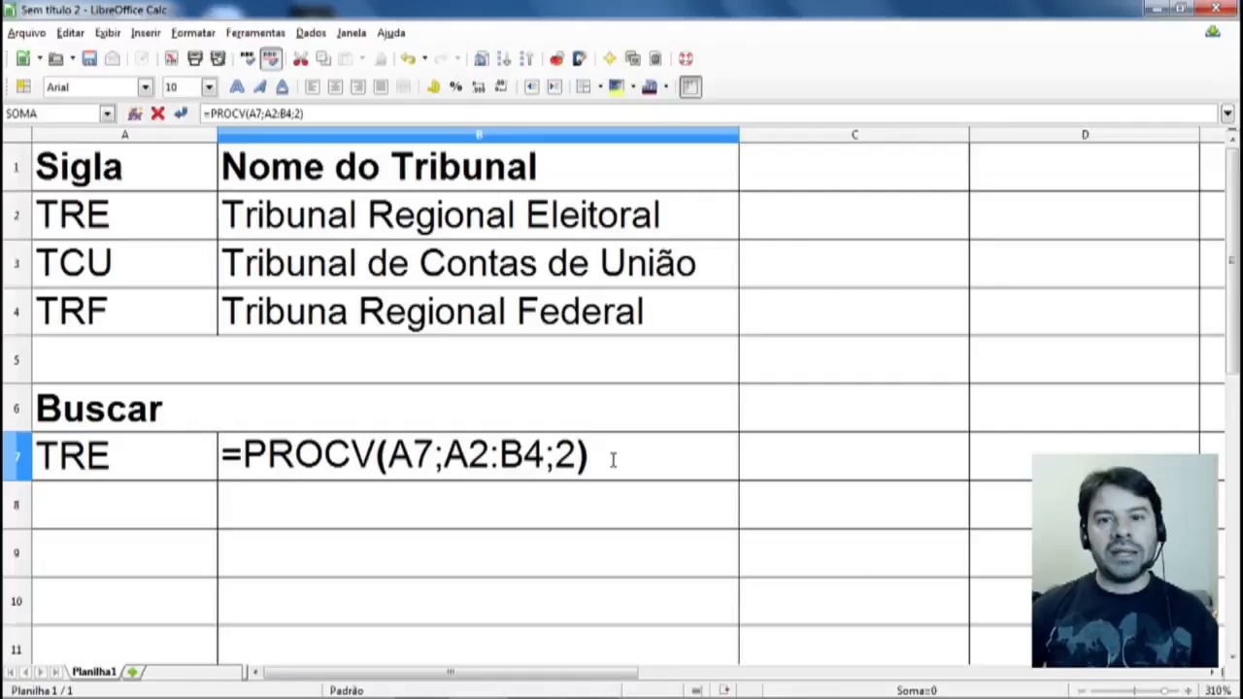
key("Return")
left_click(613, 459)
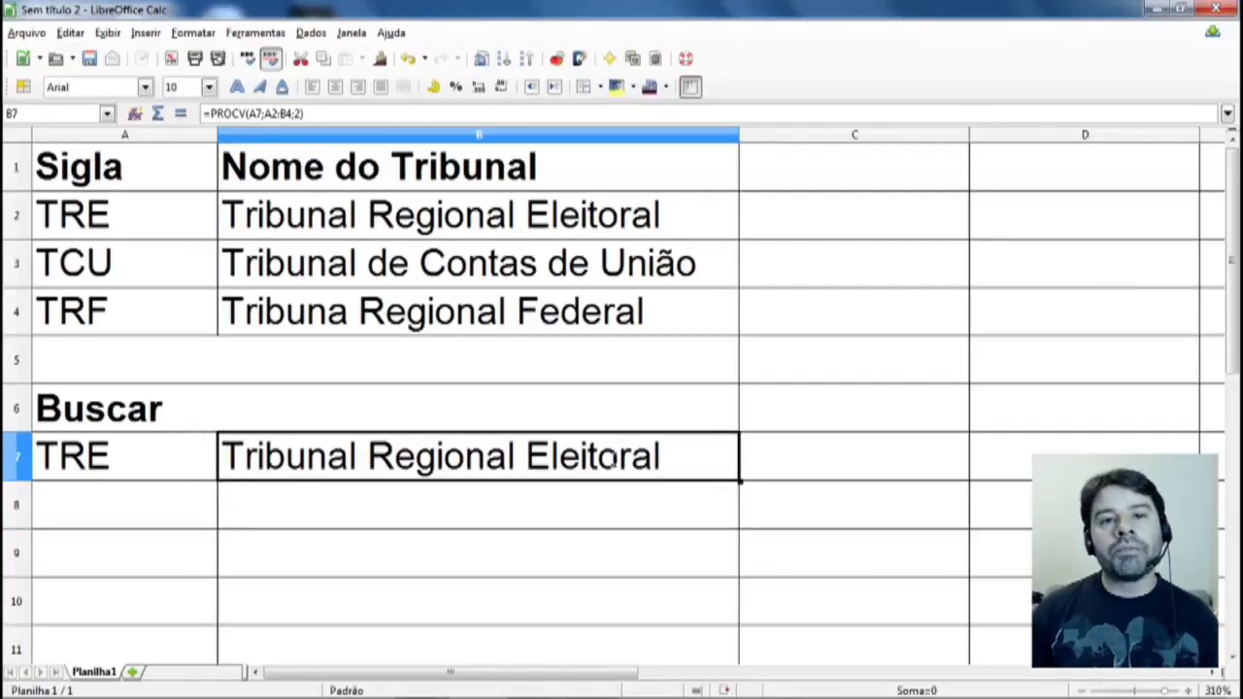
Step: Replace the search acronym in cell A7 with TCU and select that cell again
key("Left")
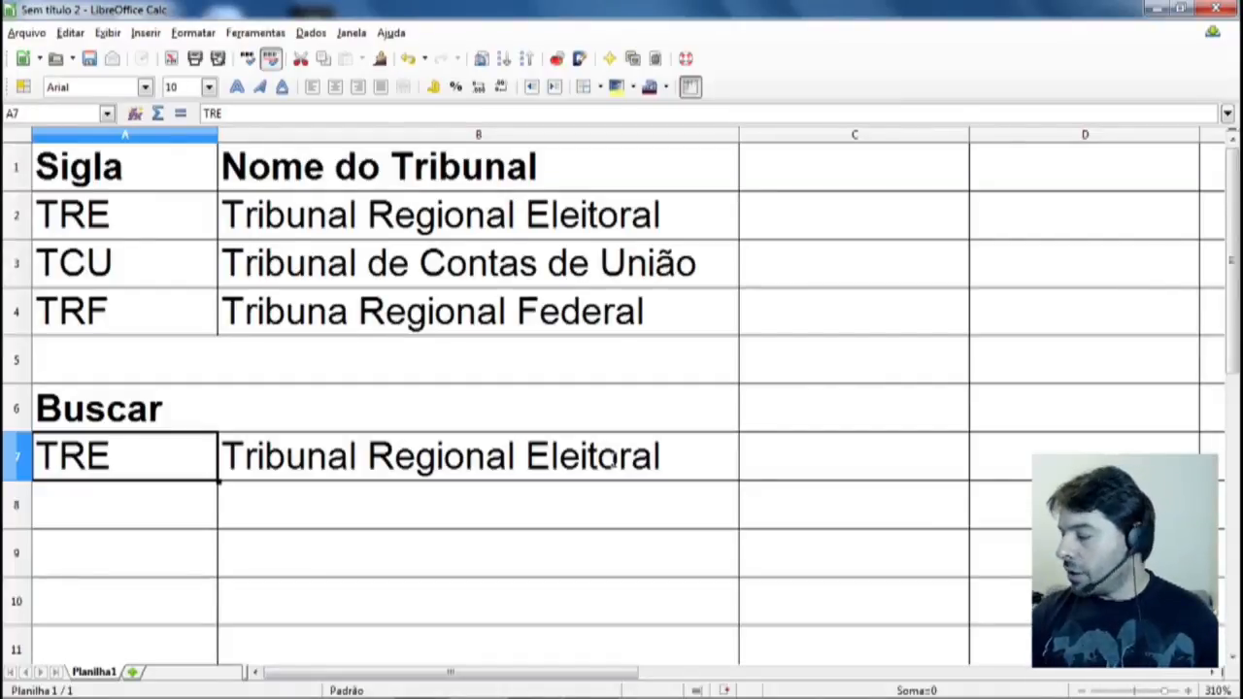
type("TCU")
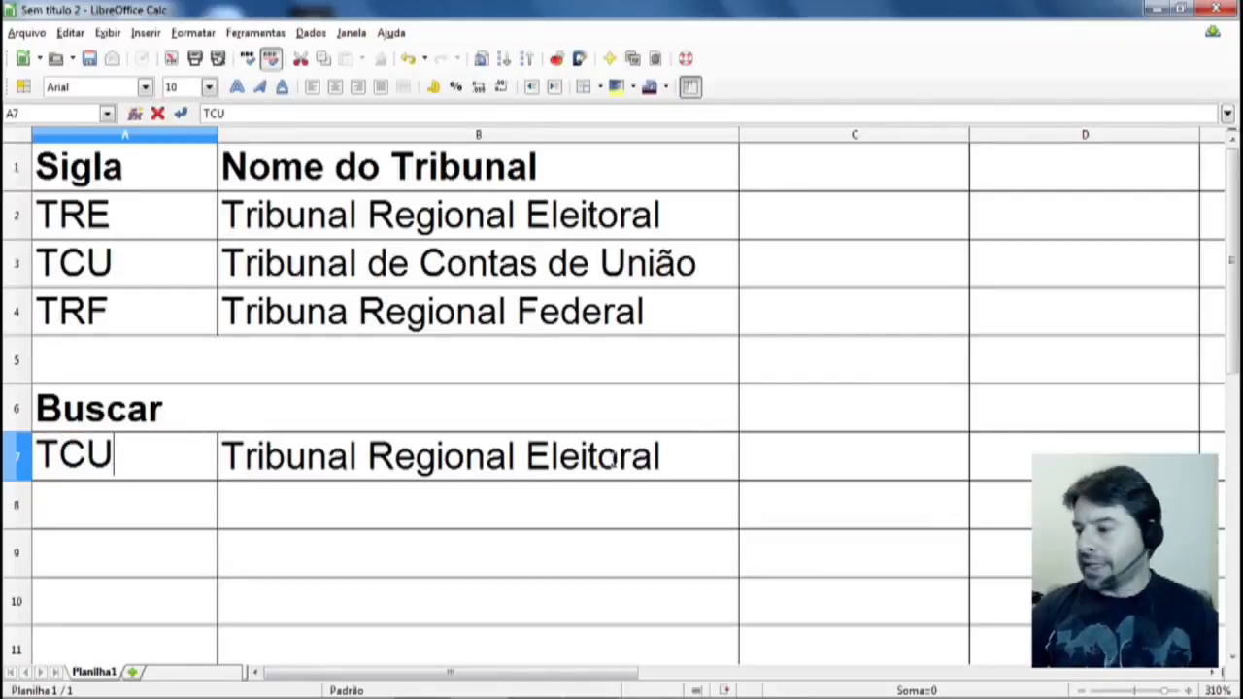
key("Return")
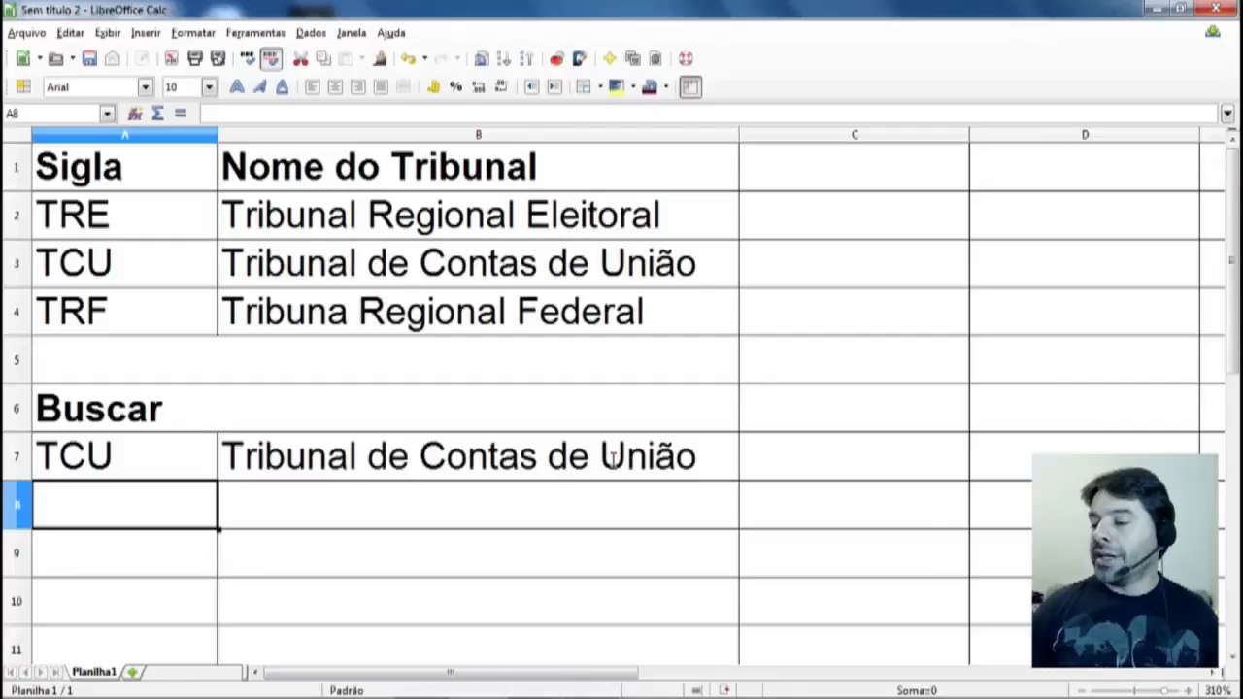
left_click(613, 457)
key("Left")
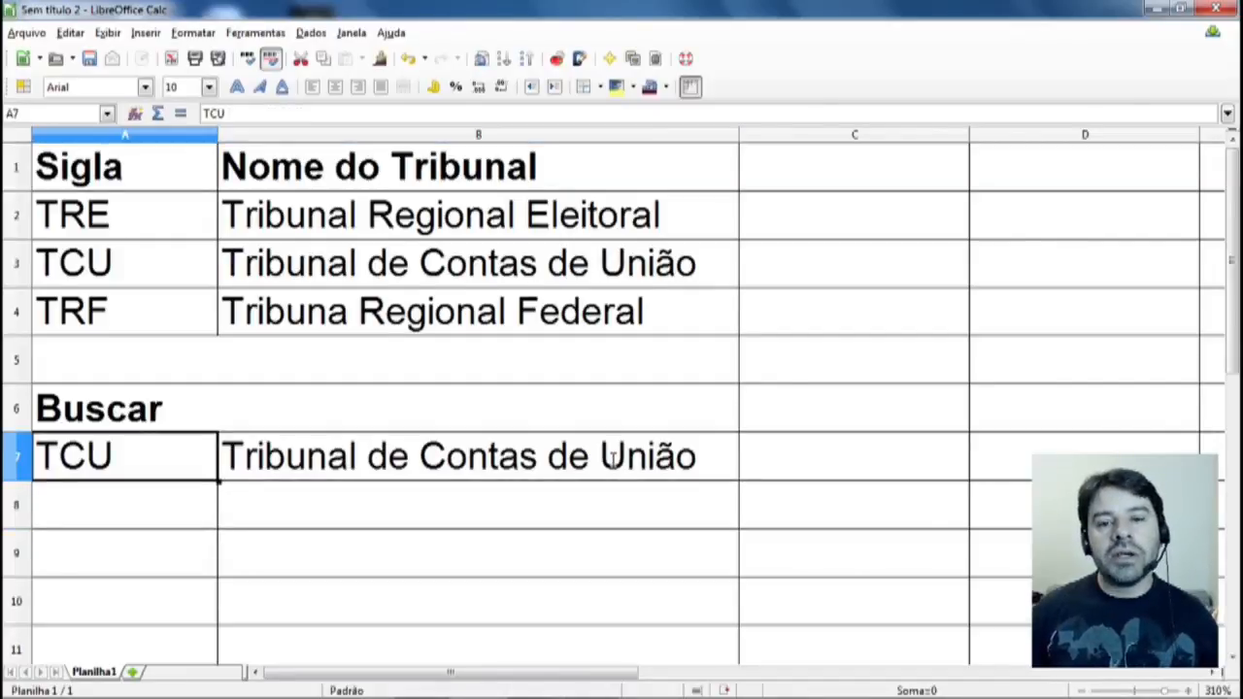
Step: Test the PROCV lookup with two search acronyms in cell A7, first TRF and second TRE, checking B7 for each
type("TRF")
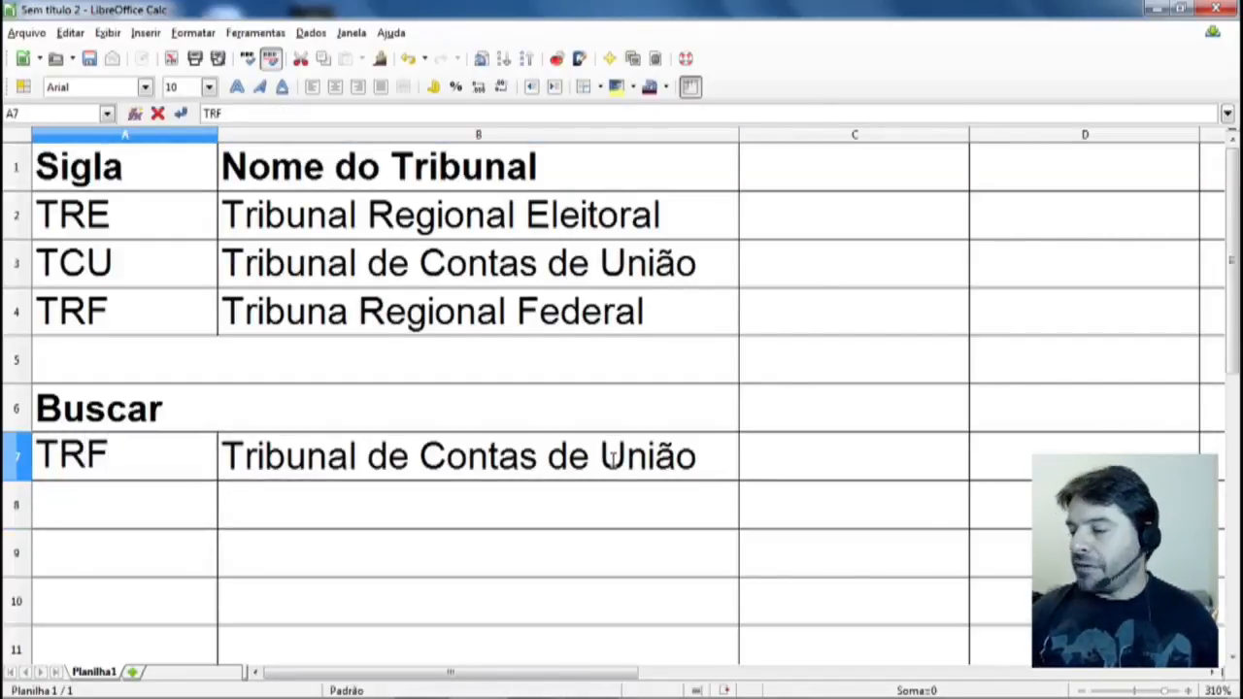
left_click(612, 462)
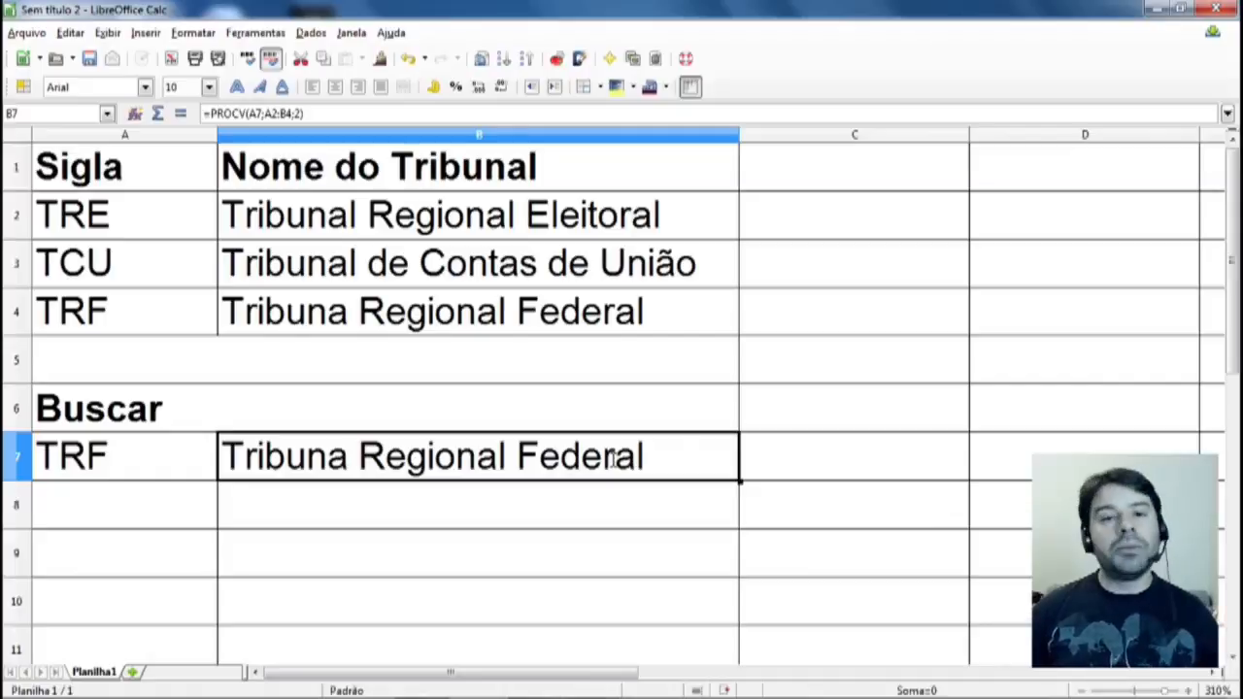
key("Left")
type("TRE")
left_click(612, 459)
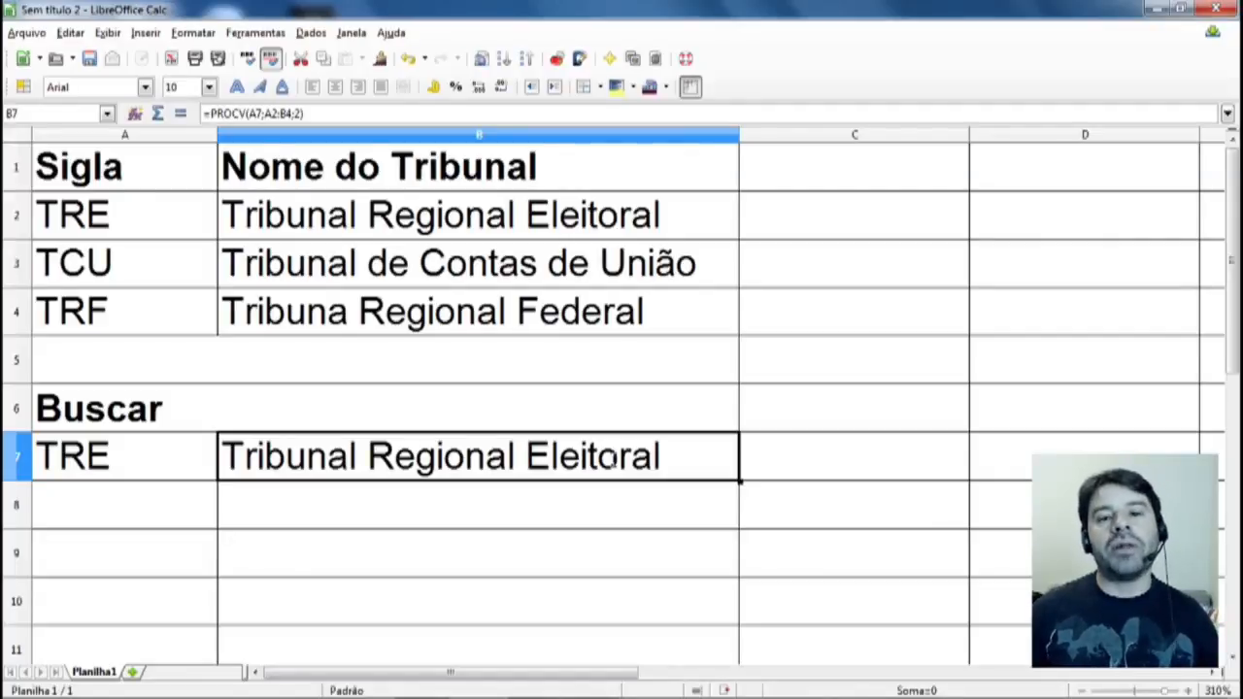
Step: Replace the search acronym in cell A7 with TCU and select the formula cell B7
key("Left")
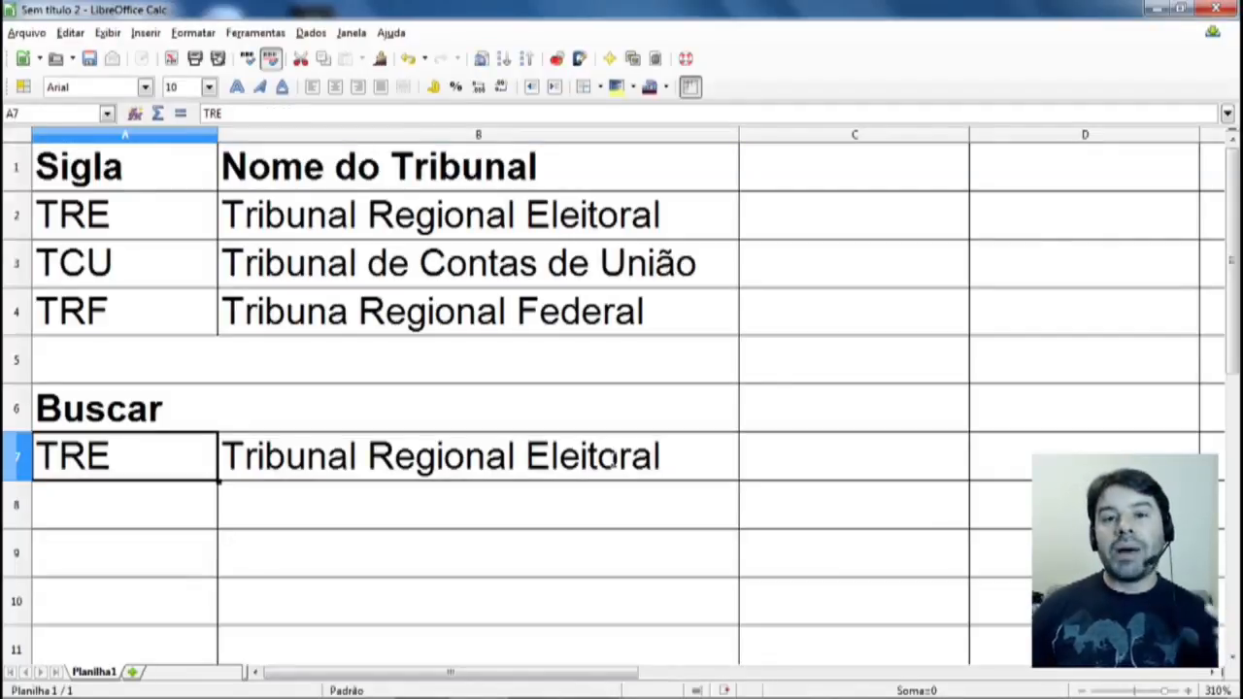
left_click(314, 457)
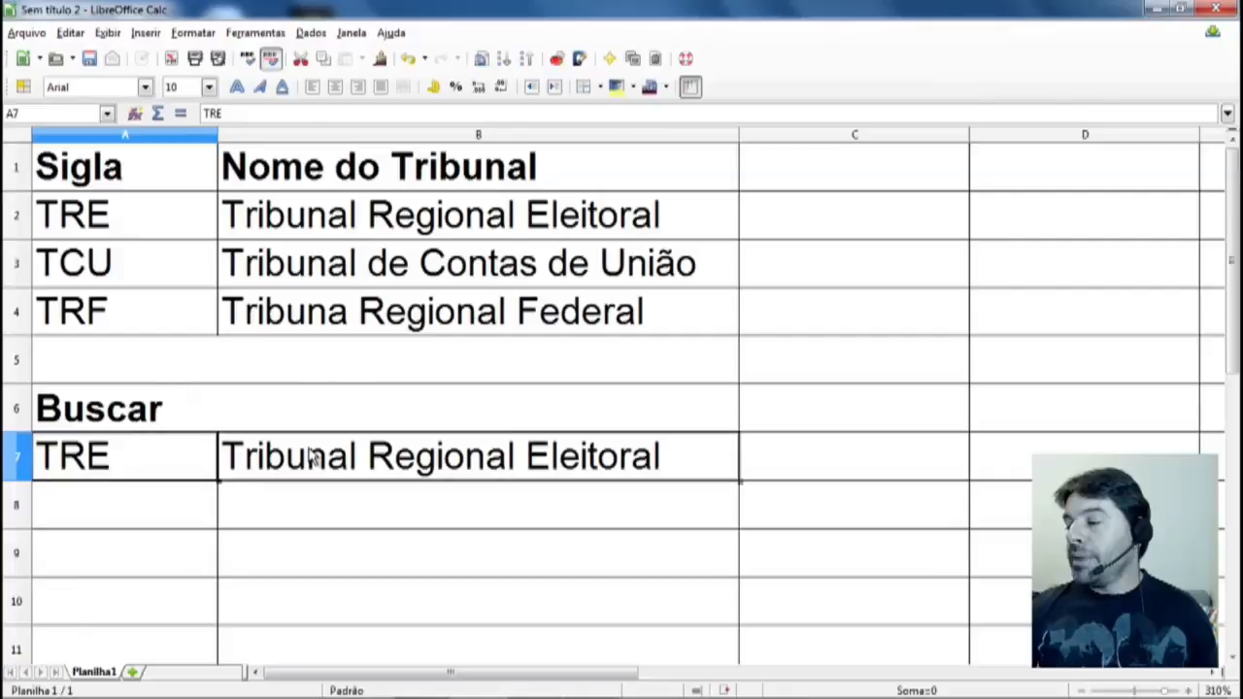
key("Left")
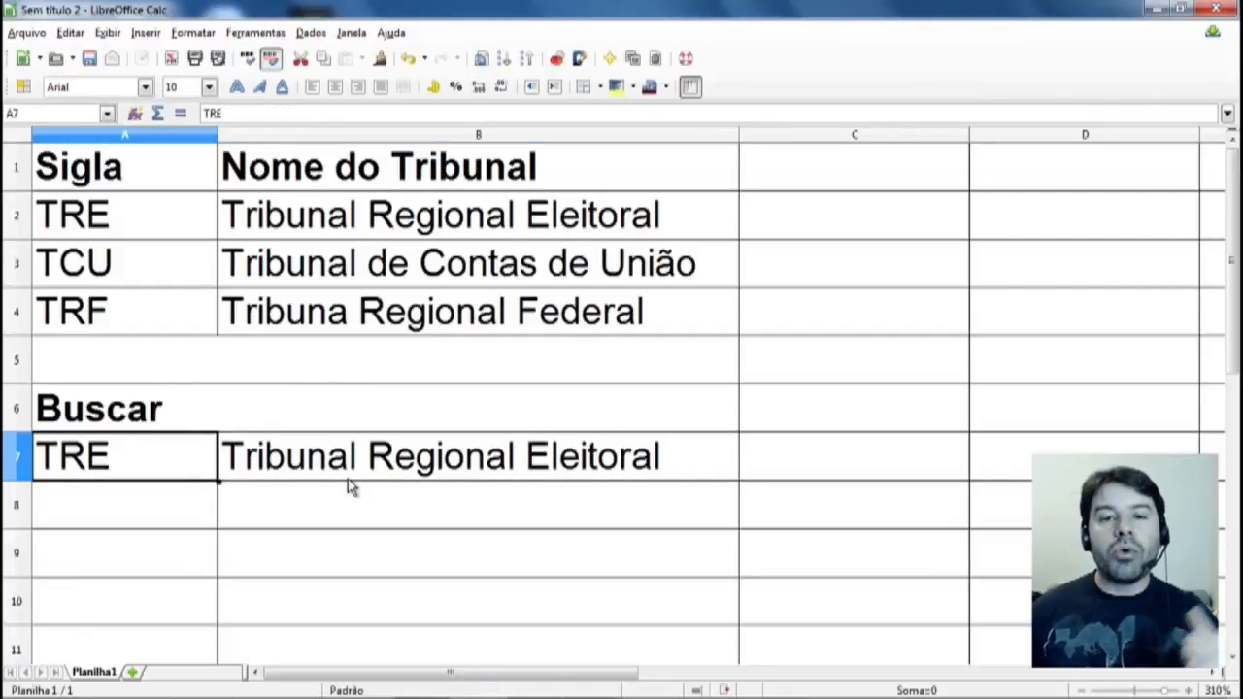
type("TCU")
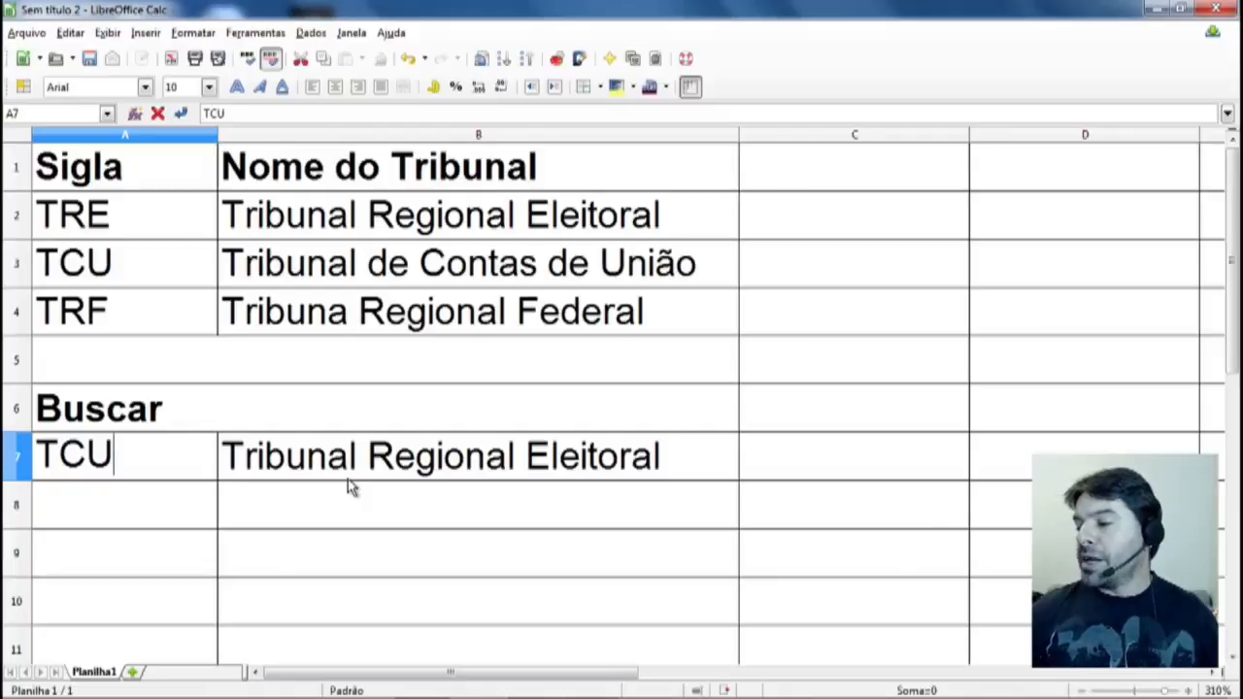
key("Return")
key("Right")
key("Up")
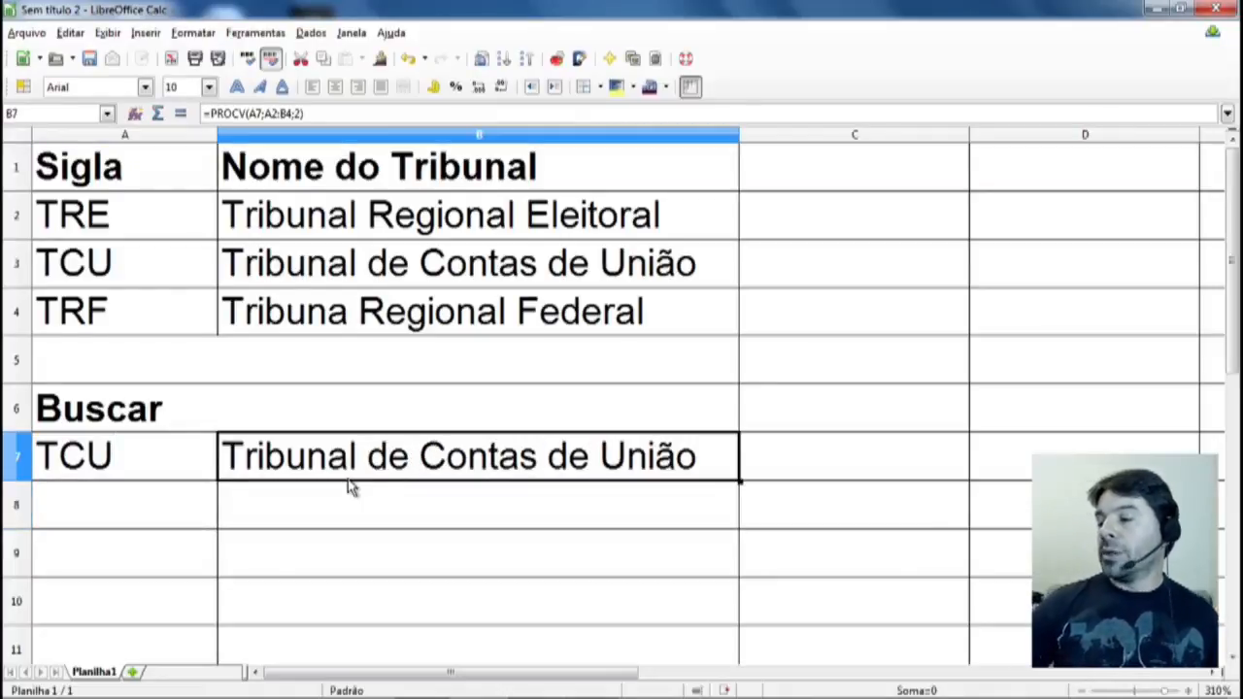
Step: Review the PROCV formula in B7 by highlighting its index argument 2, and select the cell again with the formula unedited
key("Left")
key("Right")
key("F2")
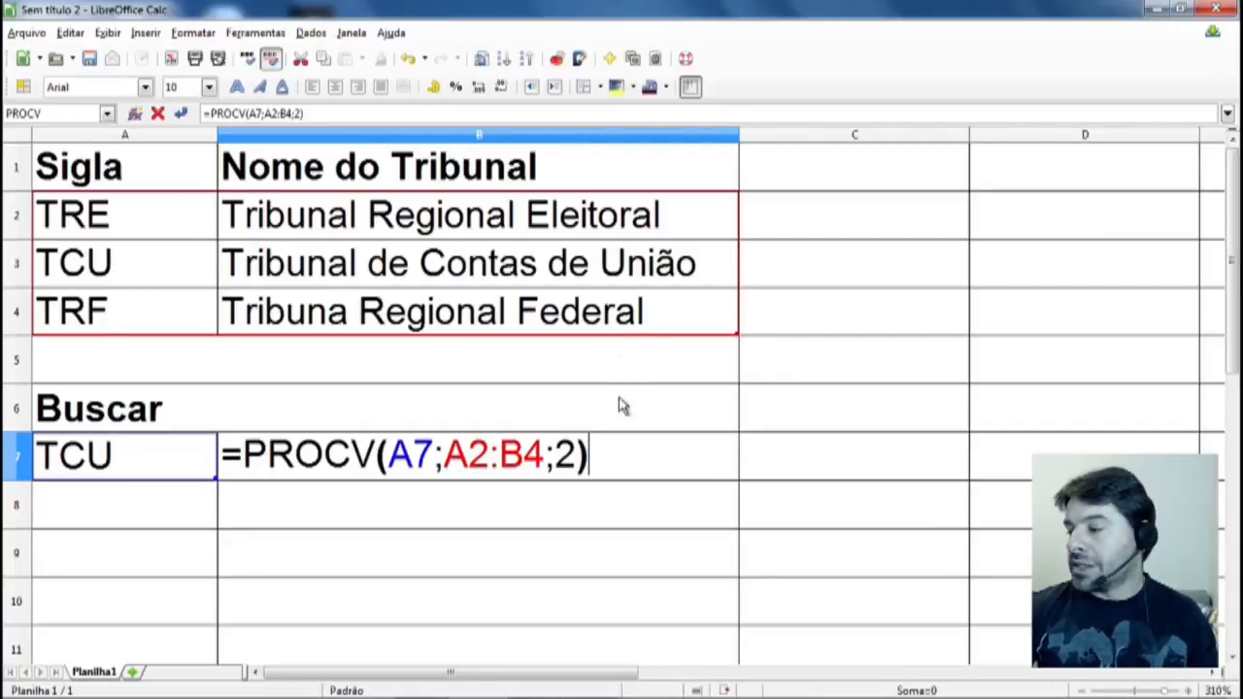
key("Left")
key("shift+Left")
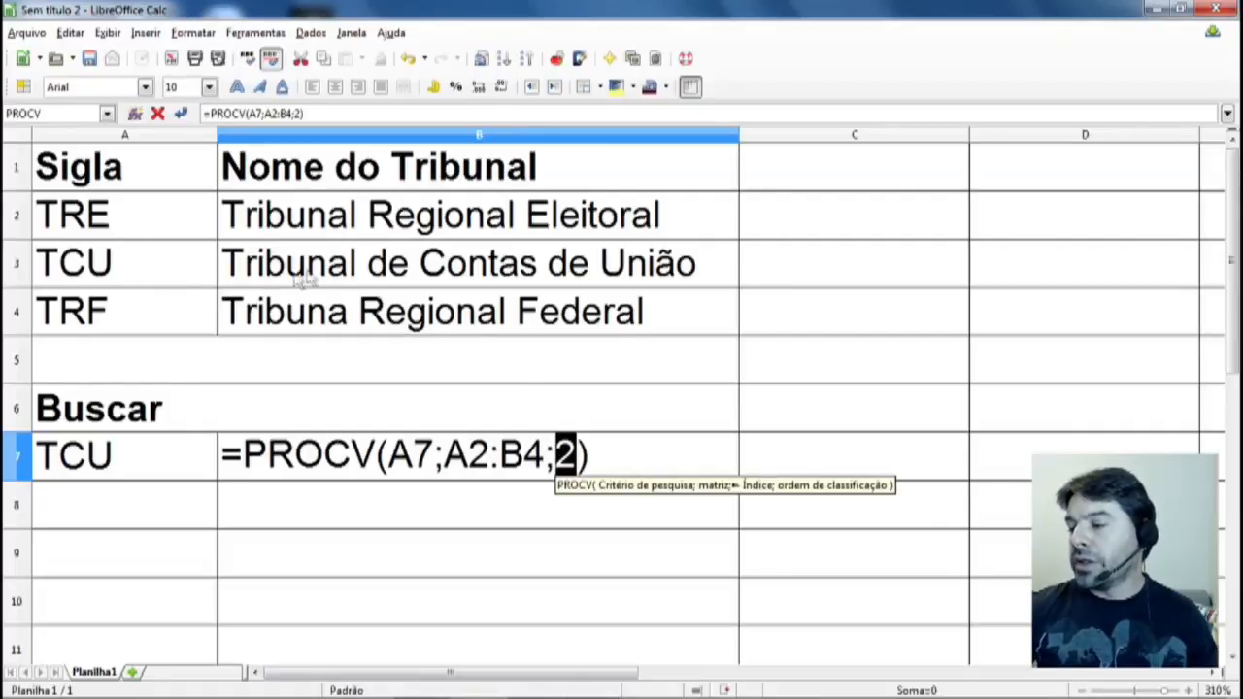
left_click(598, 453)
key("Return")
left_click(599, 455)
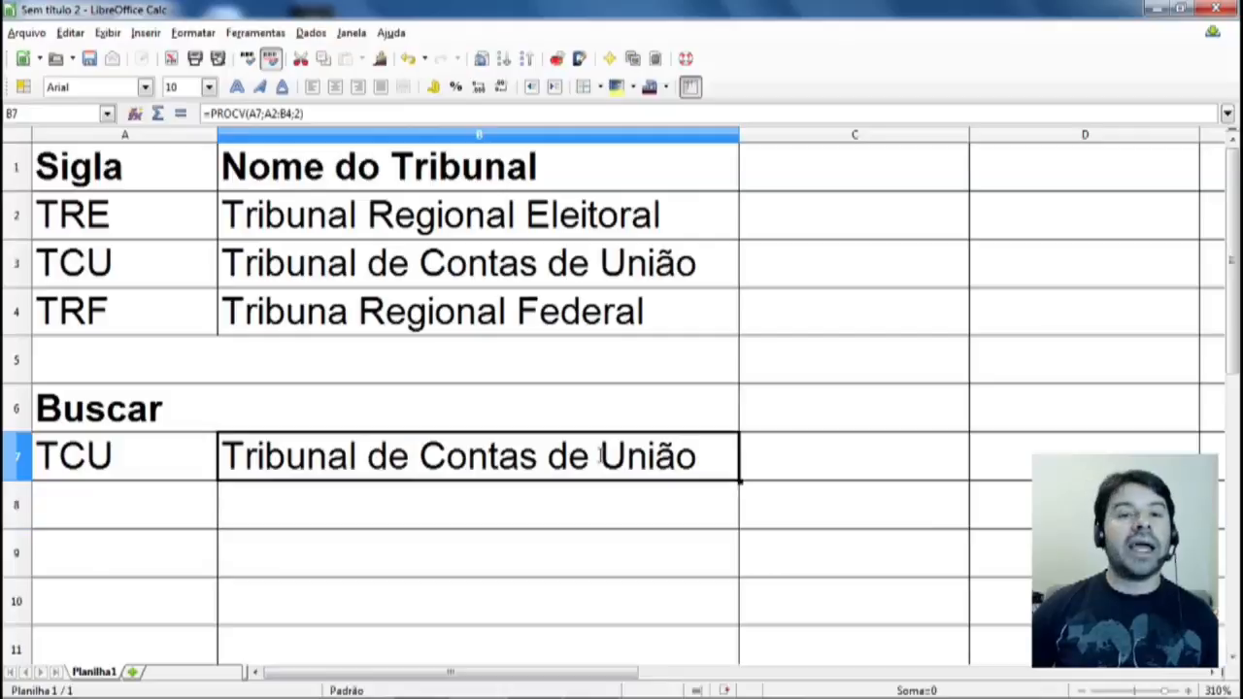
Step: Test the lookup again by entering TRE and subsequently TCU as the search acronym in cell A7
key("Left")
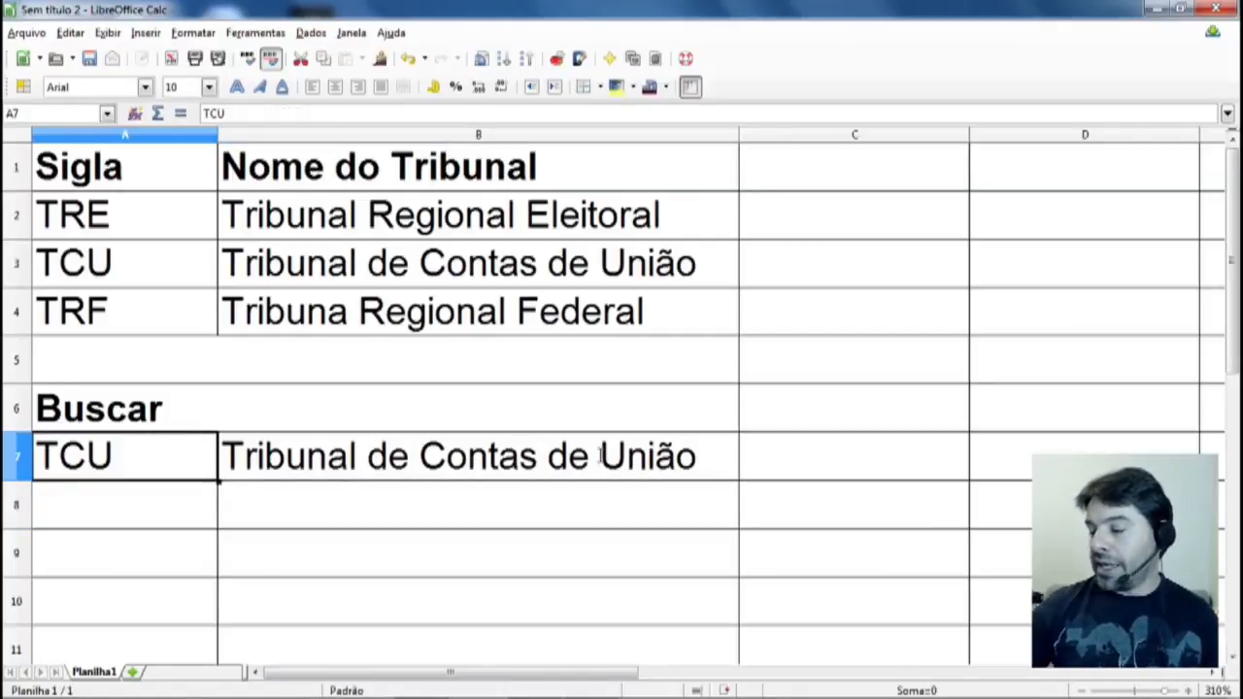
type("TRE")
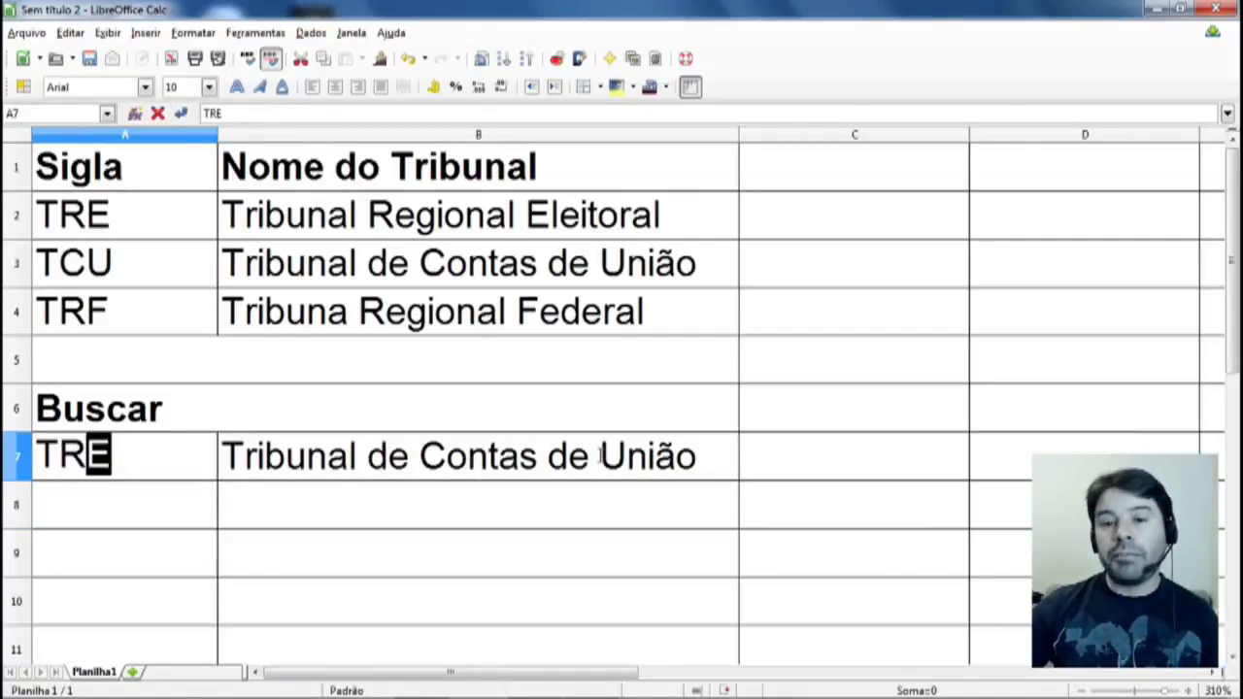
key("Return")
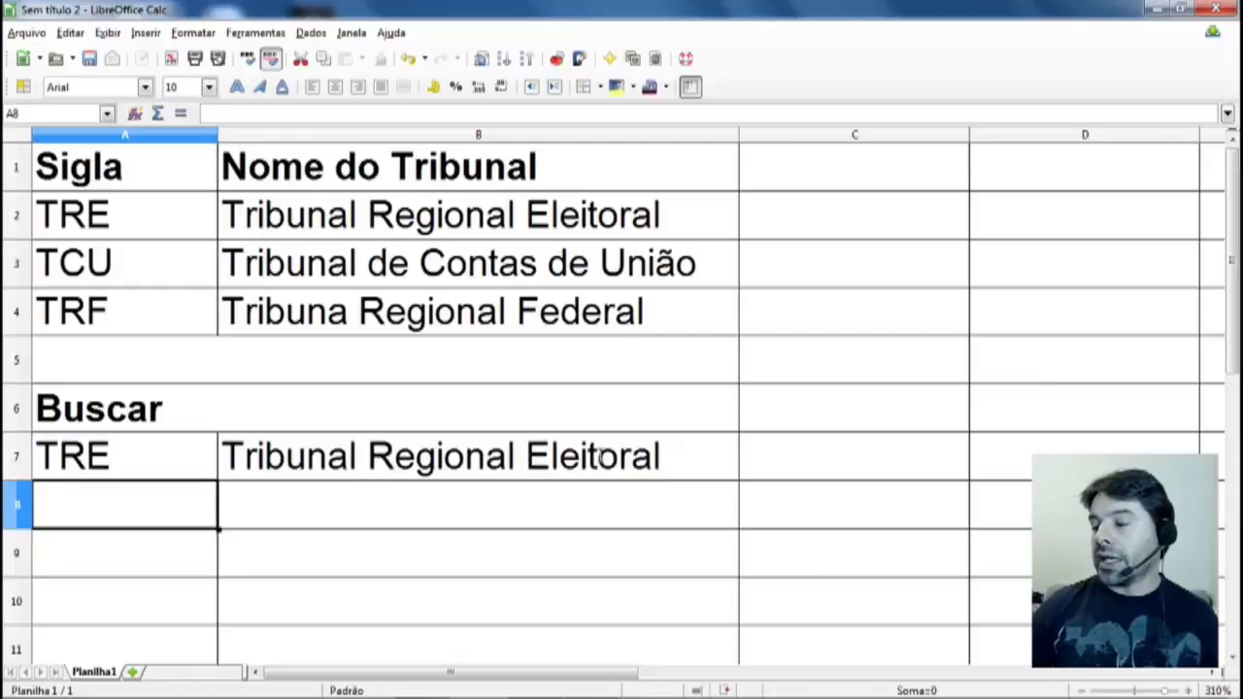
key("Up")
type("TCU")
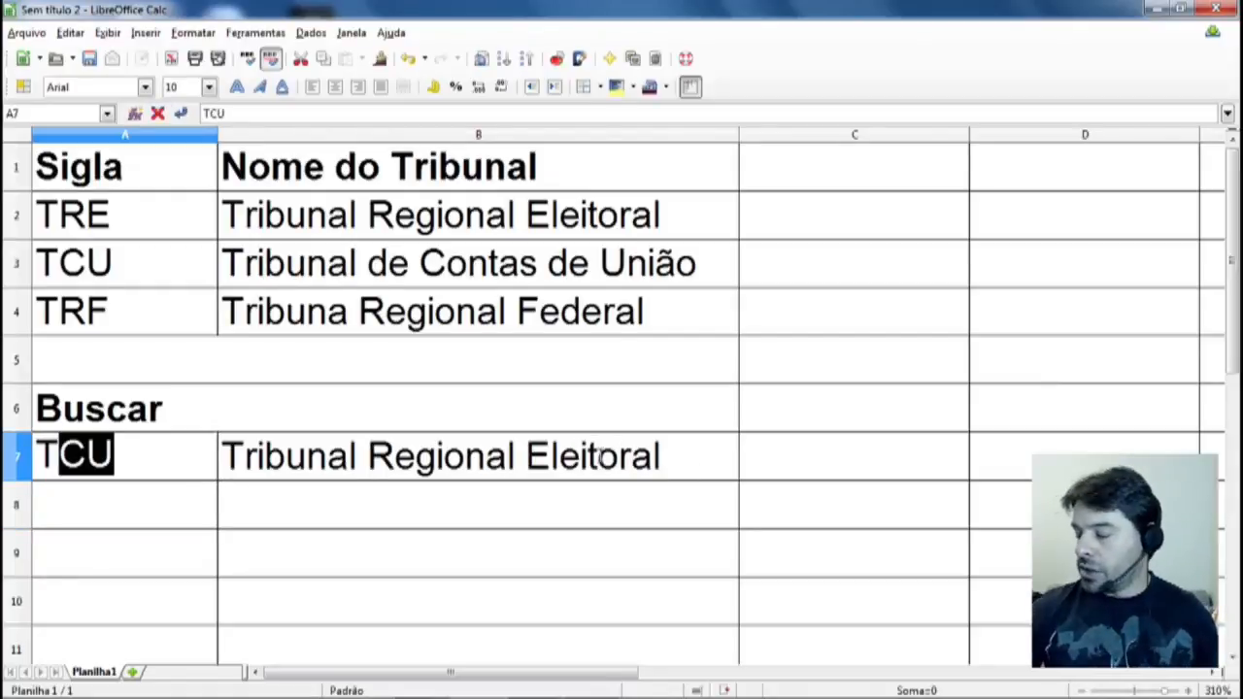
key("Return")
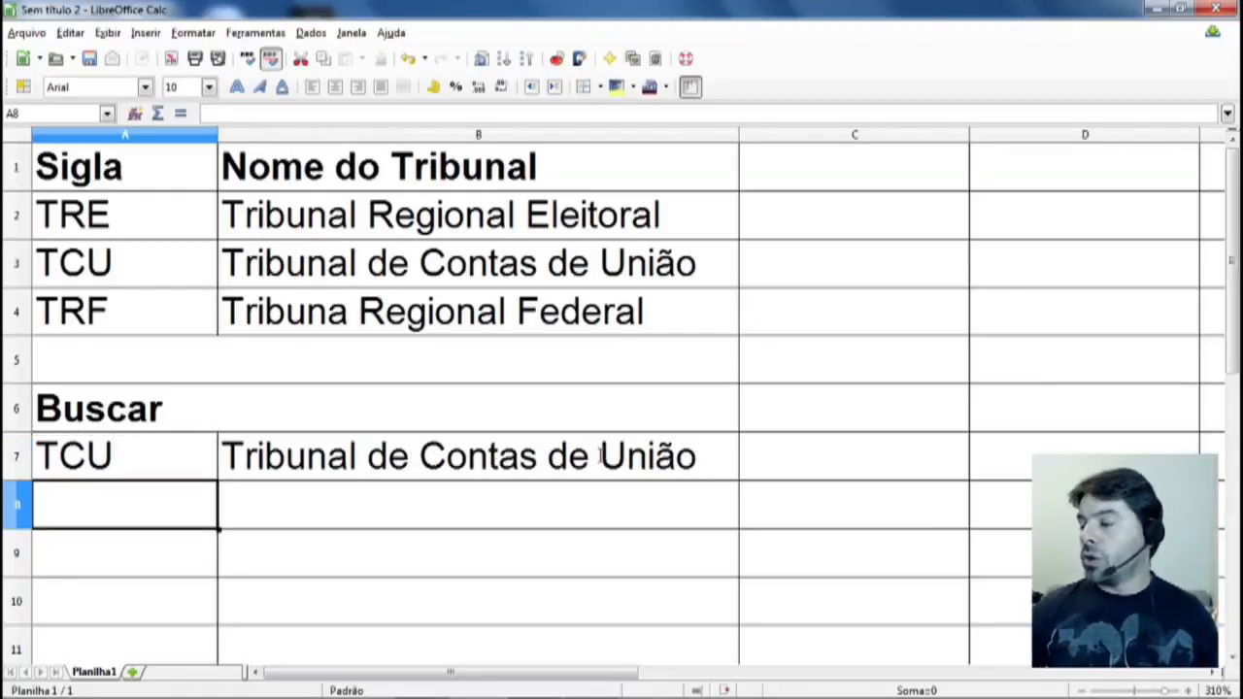
Step: Set the search acronym in cell A7 to TRF and select that cell again
key("Up")
type("TRF")
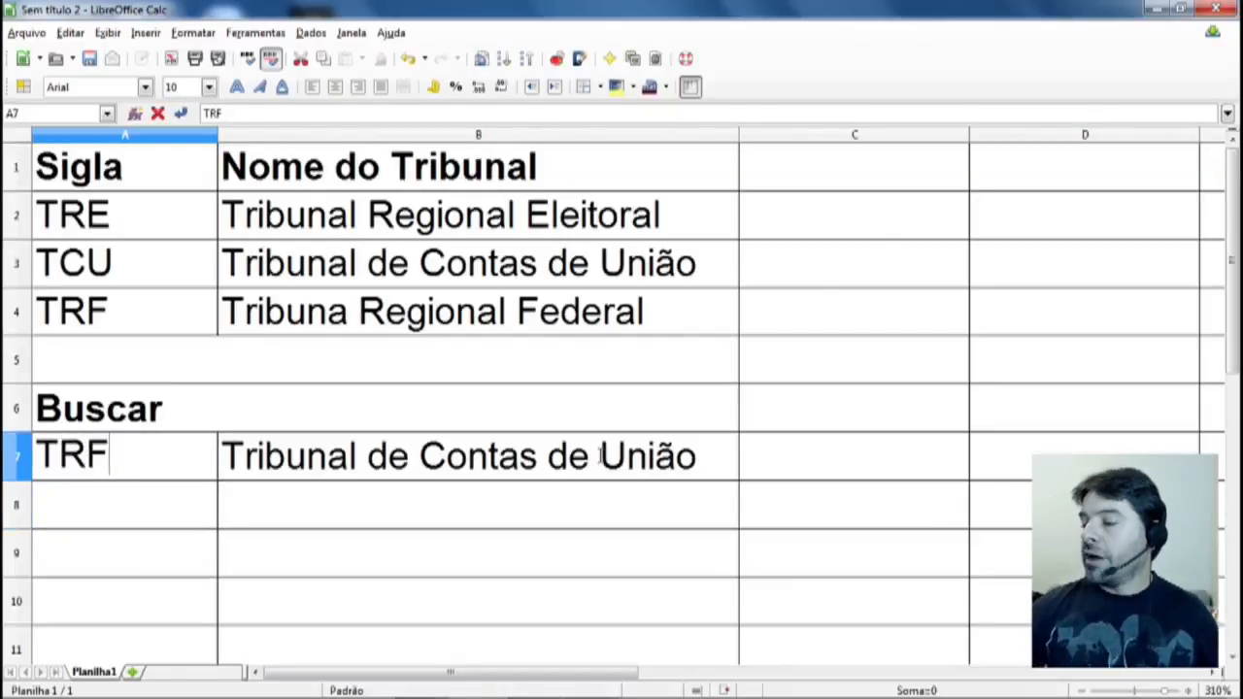
key("Return")
key("Up")
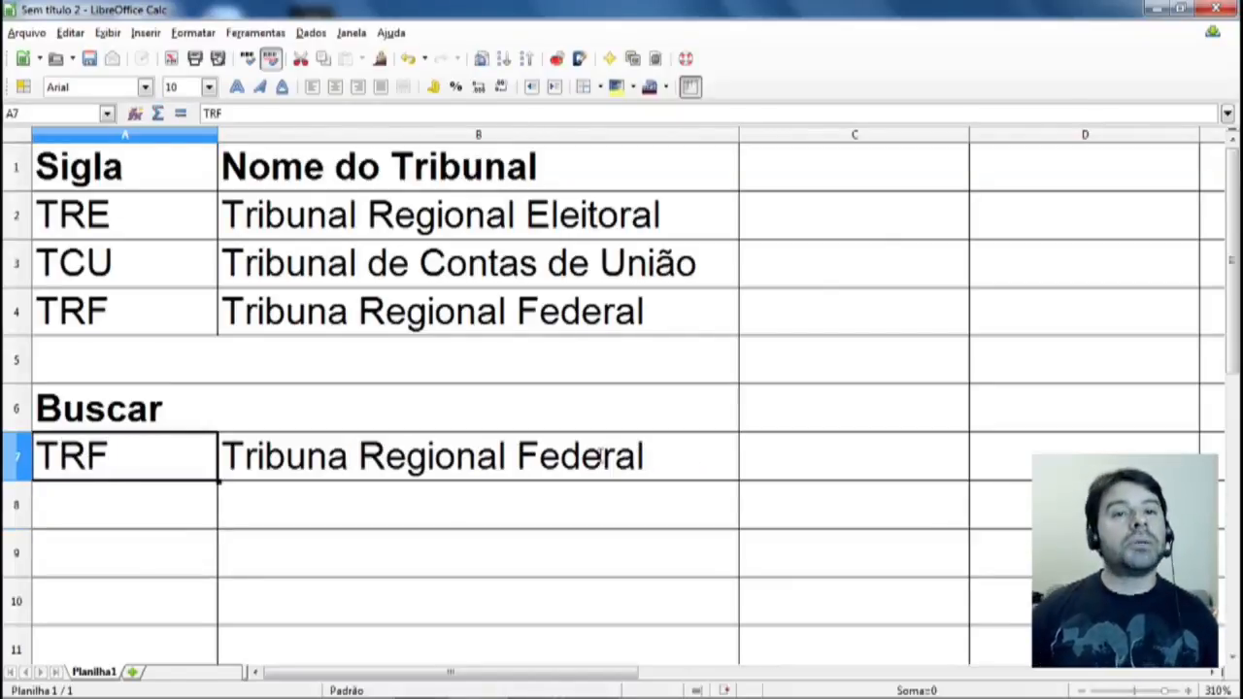
Step: Open the PROCV formula in cell B7 for editing to examine its arguments and referenced ranges
key("Right")
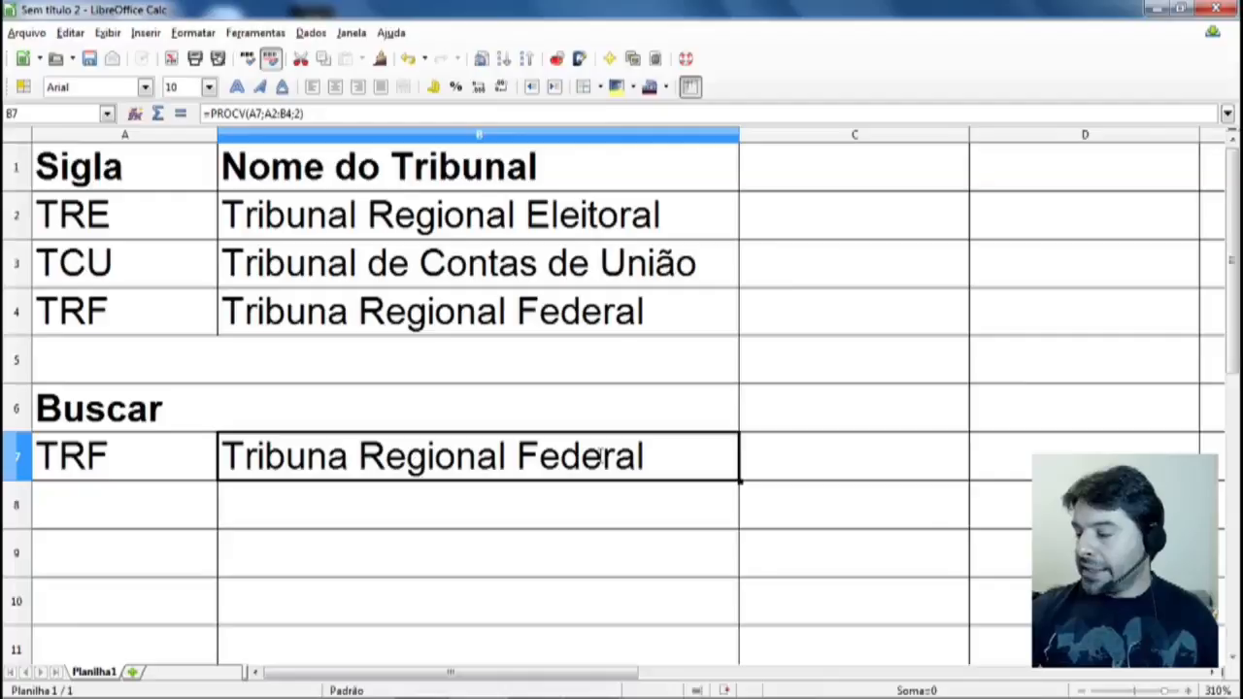
key("F2")
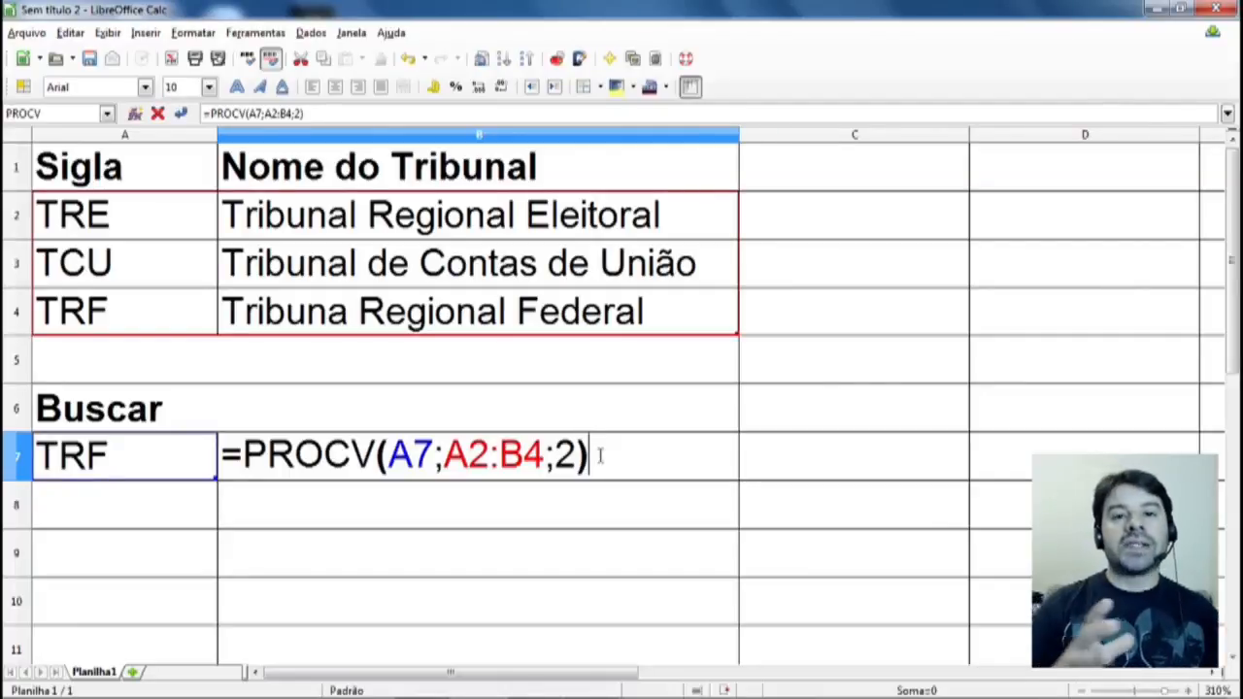